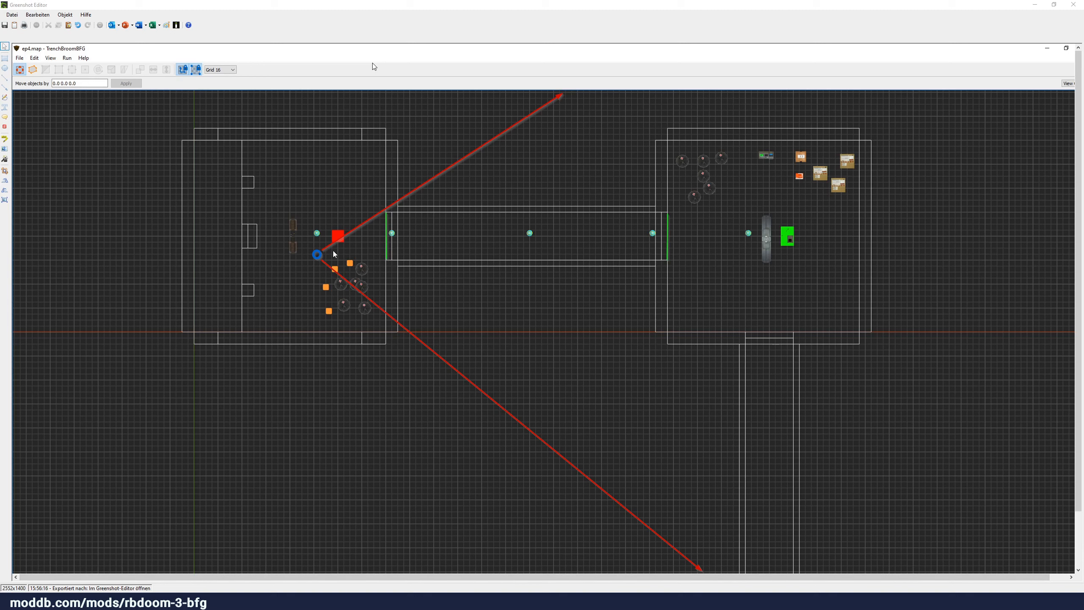
# - Draw a short arrow from the blue player marker to the first doorway's upper edge and a long horizontal arrow through the corridor
pyautogui.click(5, 87)
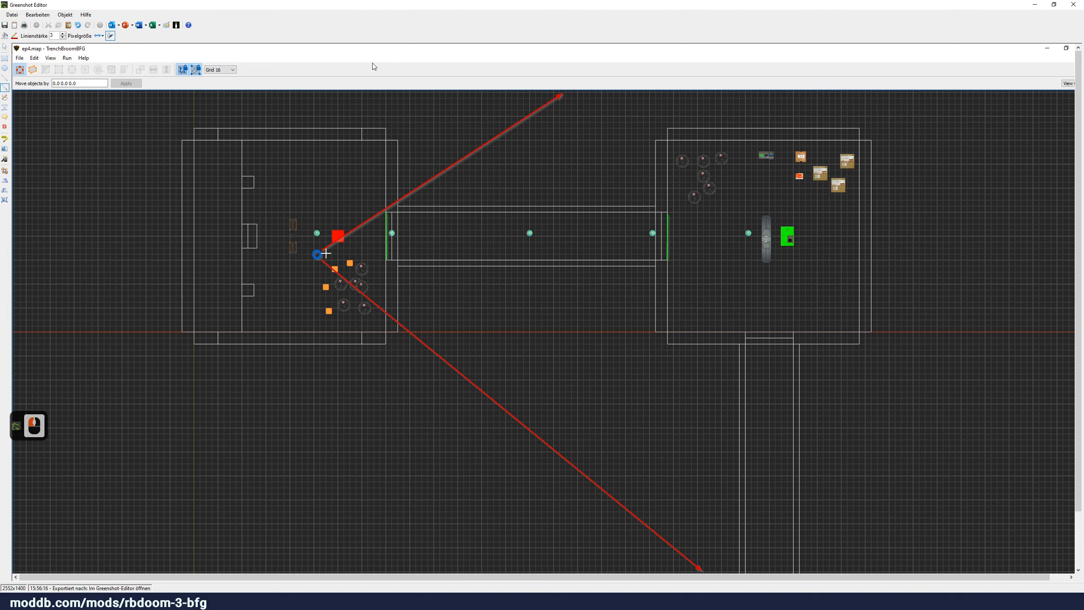
pyautogui.moveTo(324, 252); pyautogui.dragTo(387, 216)
pyautogui.moveTo(327, 258); pyautogui.dragTo(1059, 256)
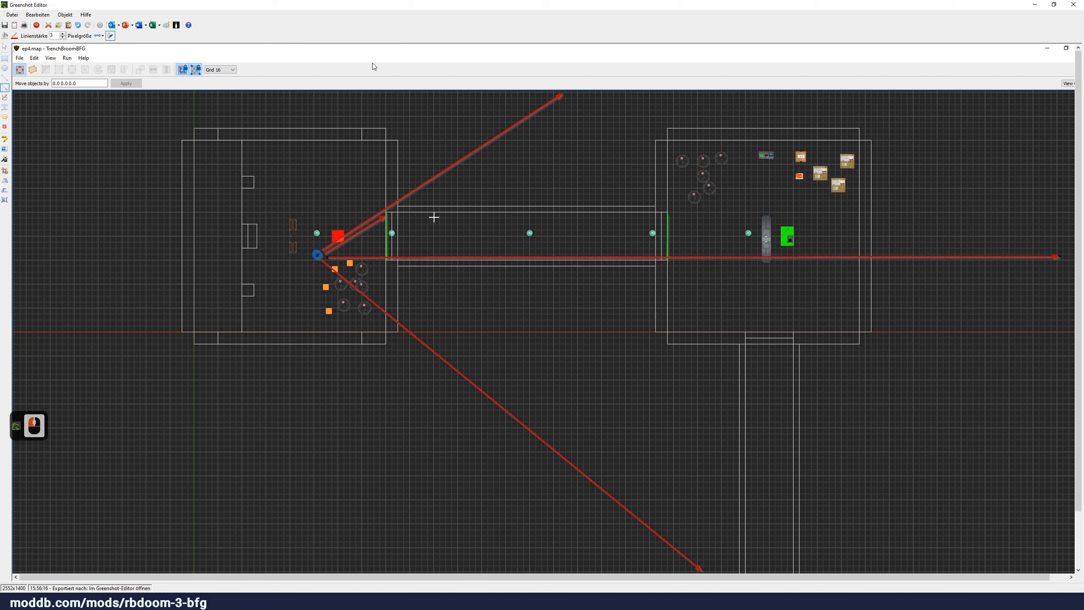
# - Extend the short arrow past the doorway so it runs parallel to the existing upper sightline
pyautogui.click(5, 46)
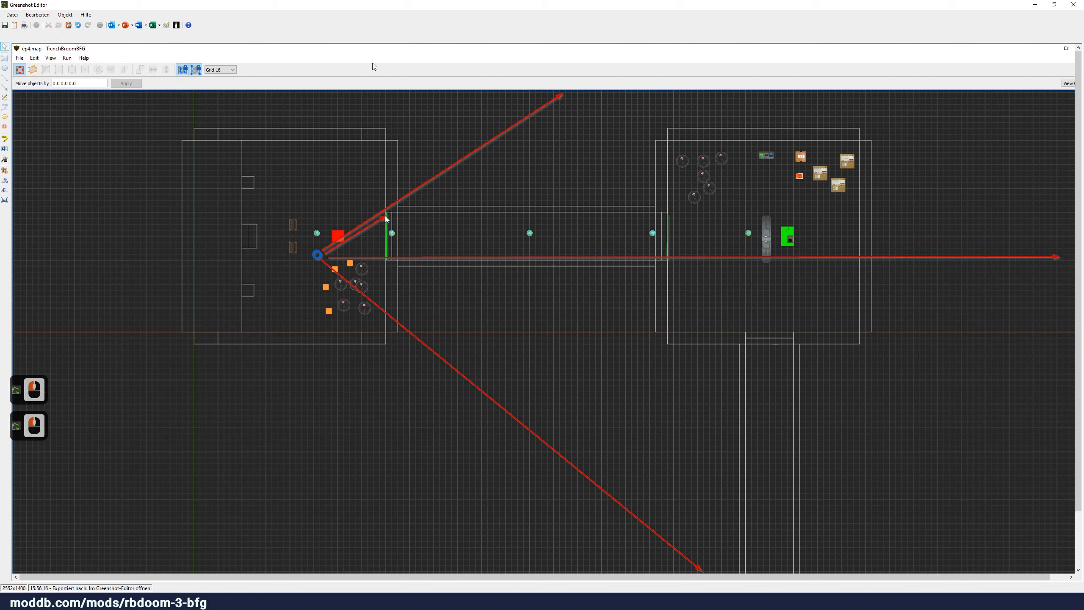
pyautogui.moveTo(386, 219); pyautogui.dragTo(567, 97)
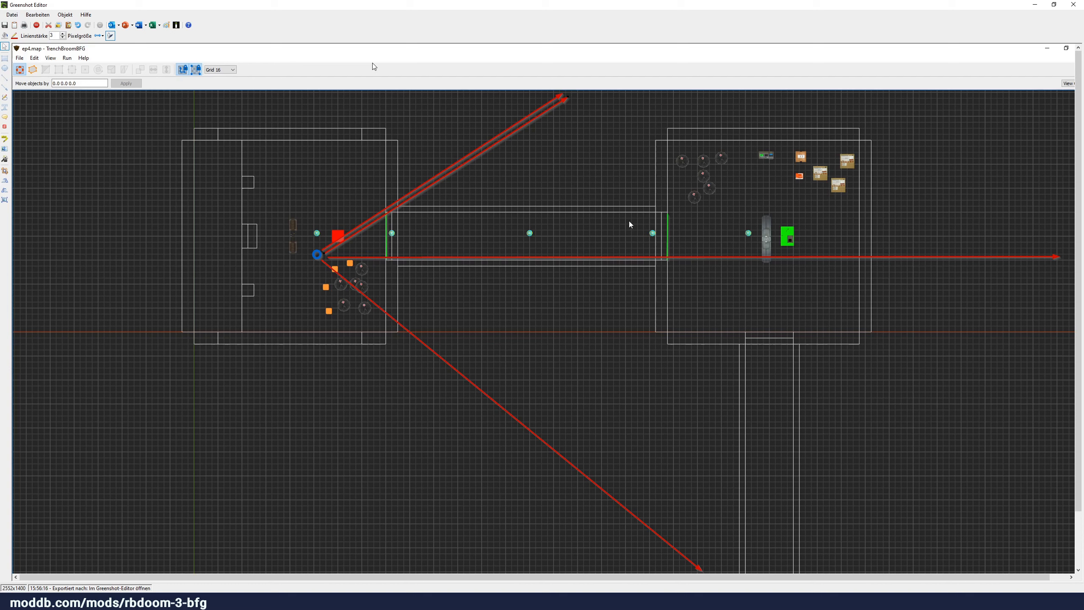
pyautogui.click(560, 98)
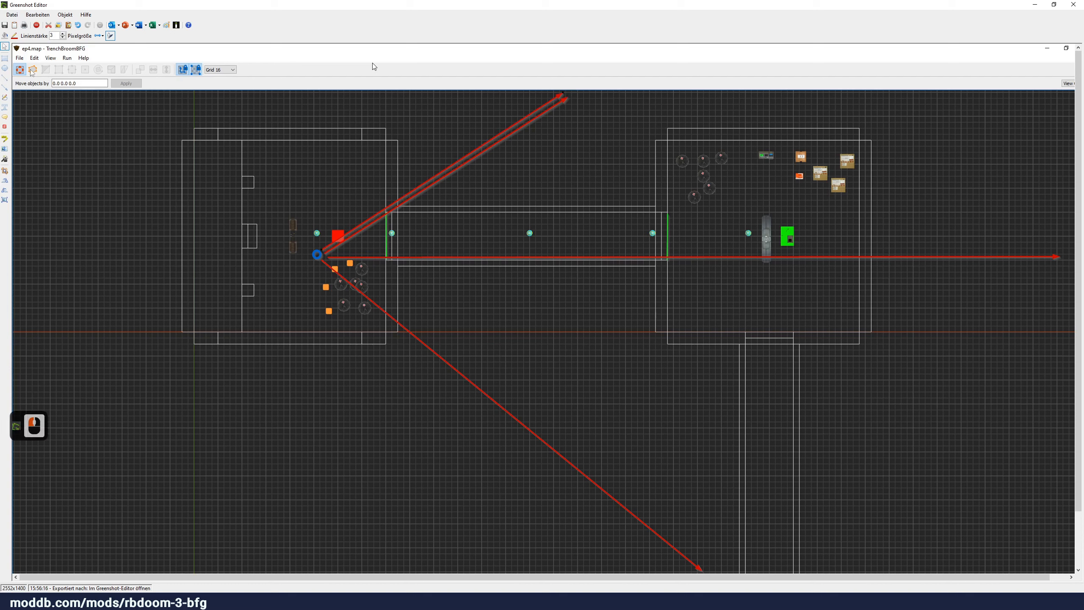
# - Draw an arrow from the blue player marker past the second doorway's upper edge to the far room's outer wall
pyautogui.click(5, 87)
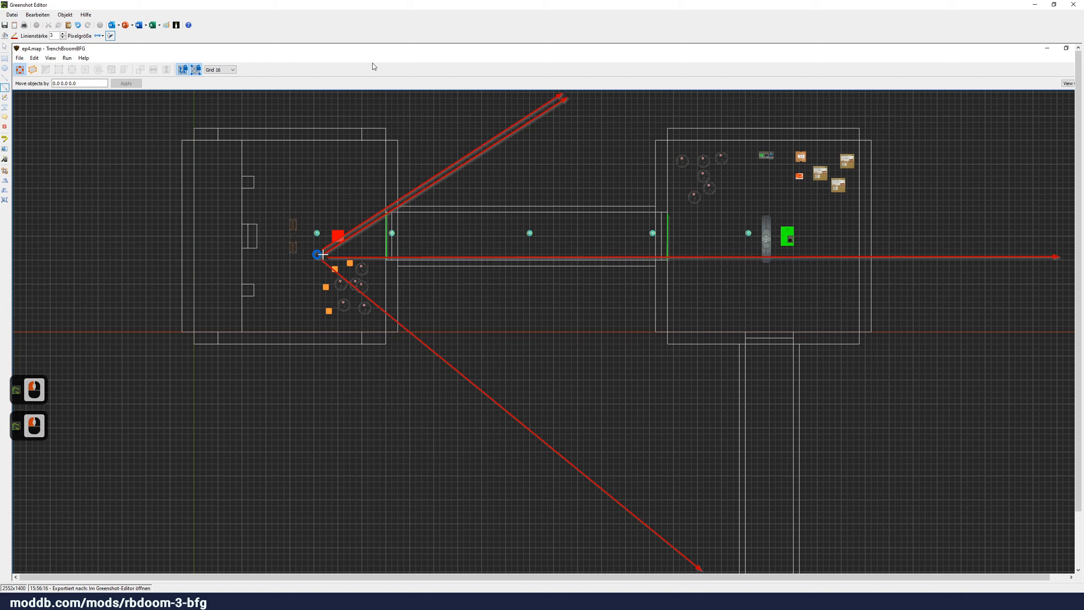
pyautogui.moveTo(322, 255); pyautogui.dragTo(859, 190)
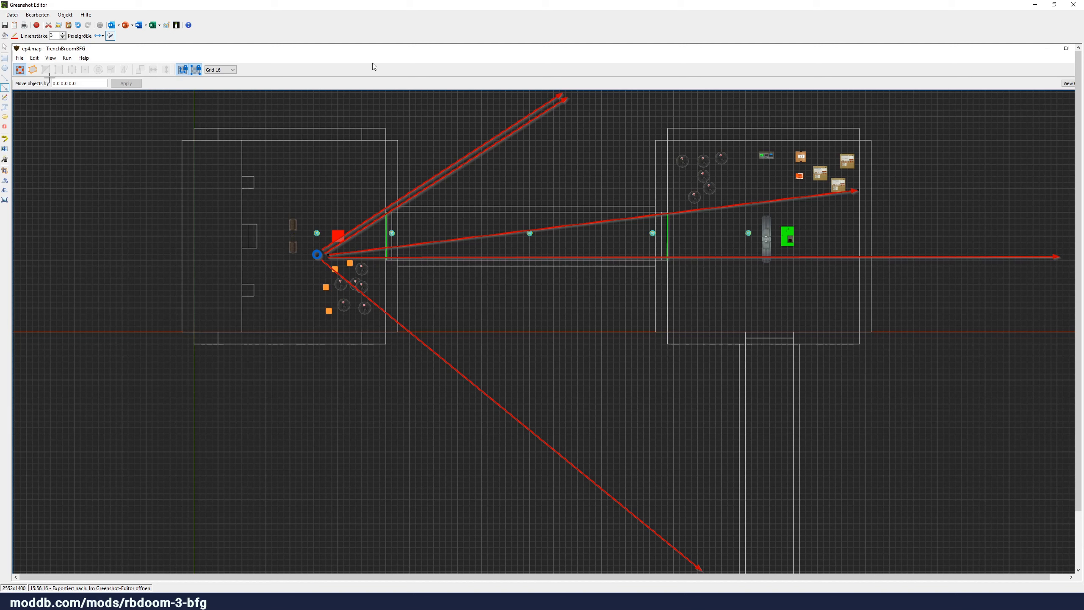
# - Delete the two parallel upper diagonal arrows and the long lower diagonal arrow starting at the player marker
pyautogui.click(5, 46)
pyautogui.click(563, 102)
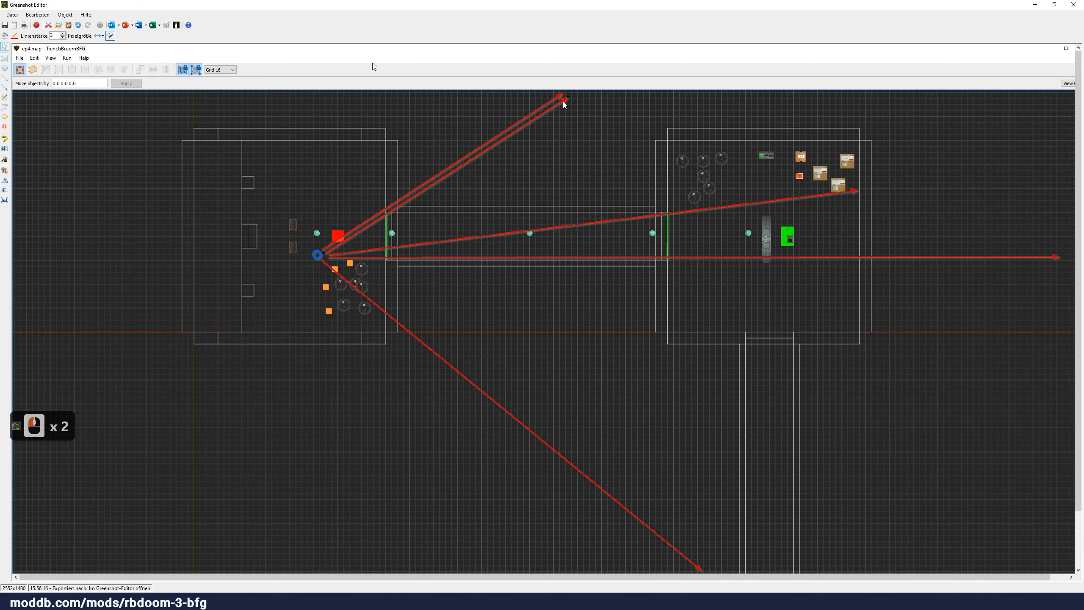
pyautogui.press('Delete')
pyautogui.click(562, 102)
pyautogui.press('Delete')
pyautogui.click(561, 101)
pyautogui.press('Delete')
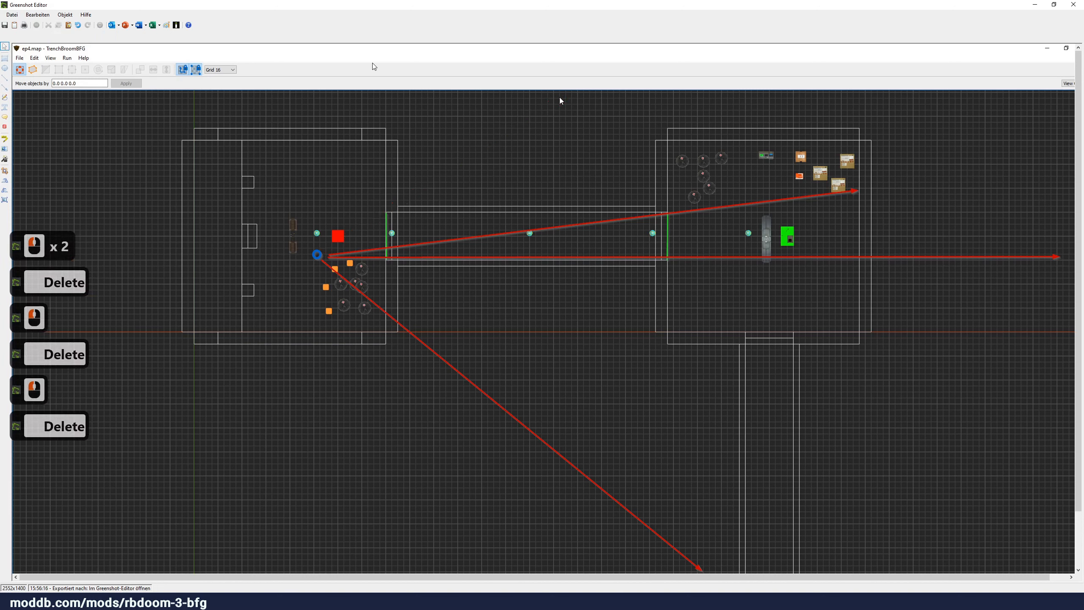
pyautogui.click(632, 515)
pyautogui.press('Delete')
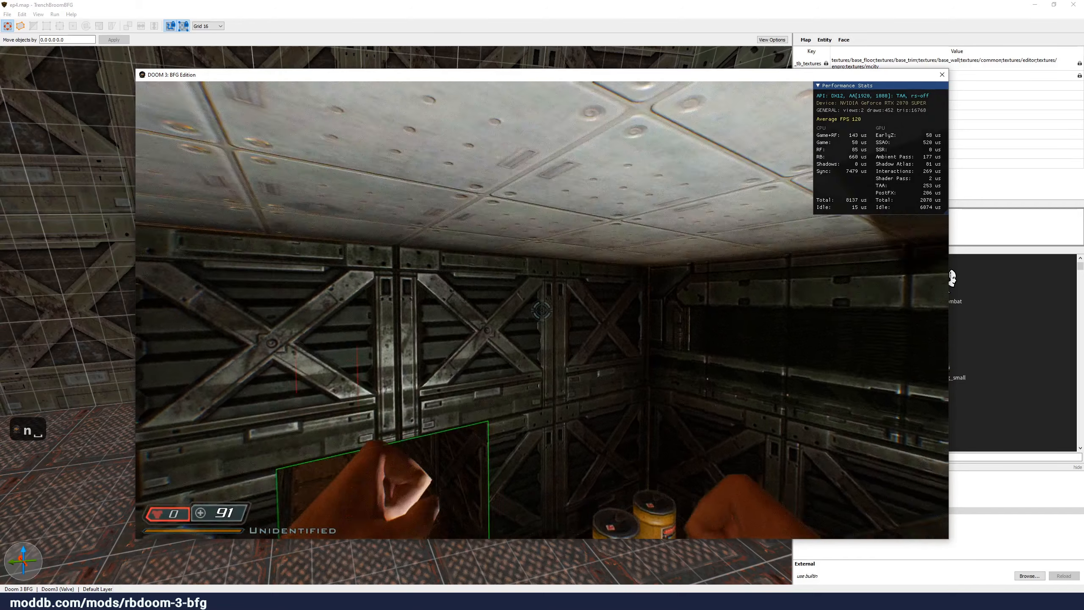
# - In the running DOOM 3 BFG map, fly up above the rooms and show the colored grid points of each area
pyautogui.press('n')
pyautogui.press('n')
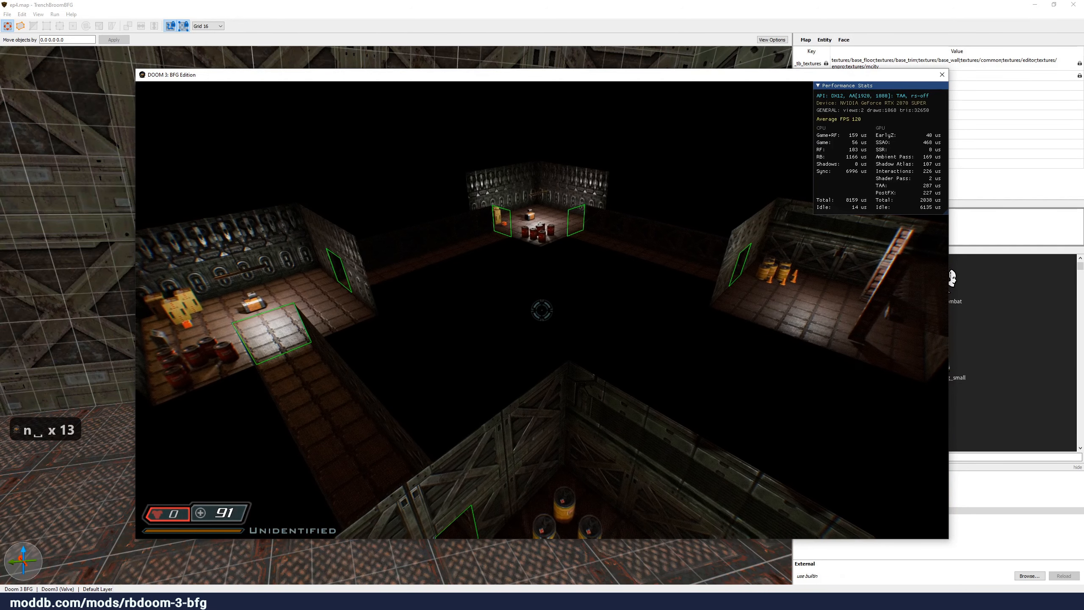
pyautogui.press('F6')
pyautogui.press('F6')
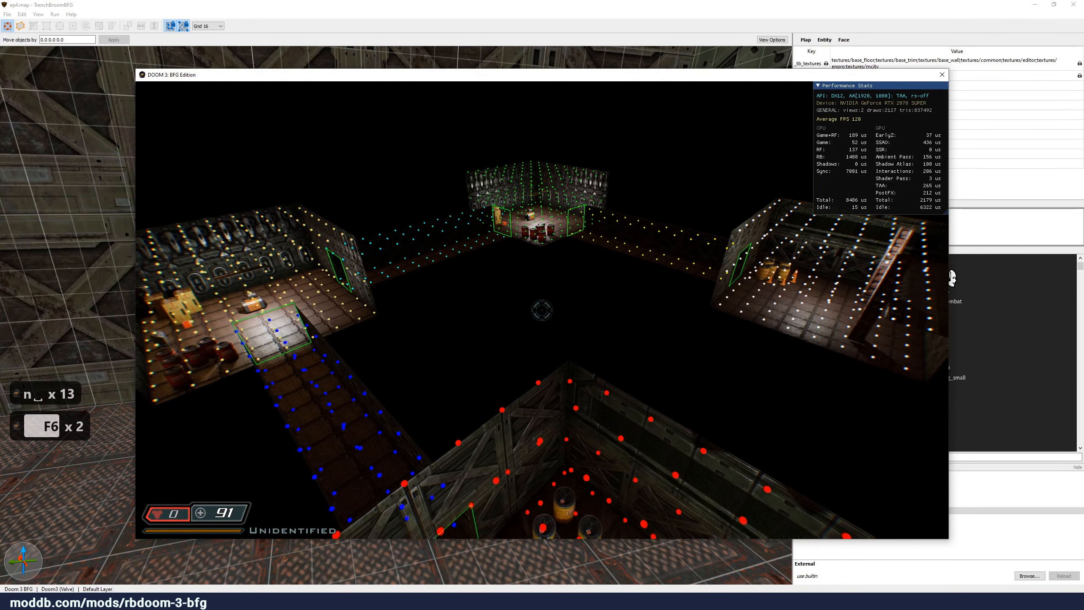
# - Fly around above the rooms and corridors to examine how the colored grid points are divided by the portals
pyautogui.press('a')
pyautogui.press('s')
pyautogui.press('d')
pyautogui.press('w')
pyautogui.press('w')
pyautogui.press('w')
pyautogui.press('w')
pyautogui.press('w')
pyautogui.press('s')
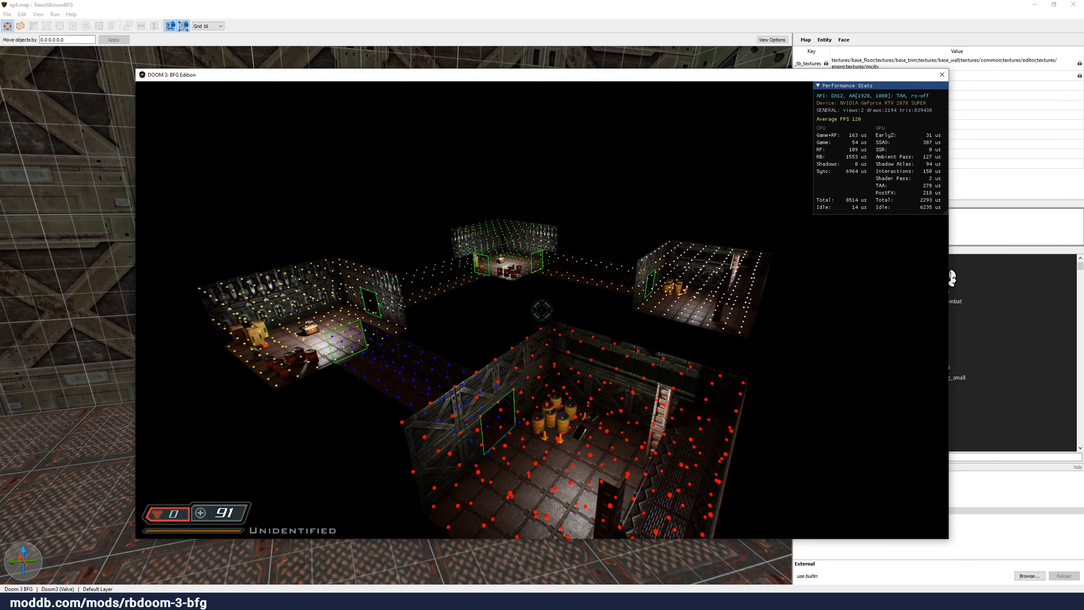
pyautogui.press('d')
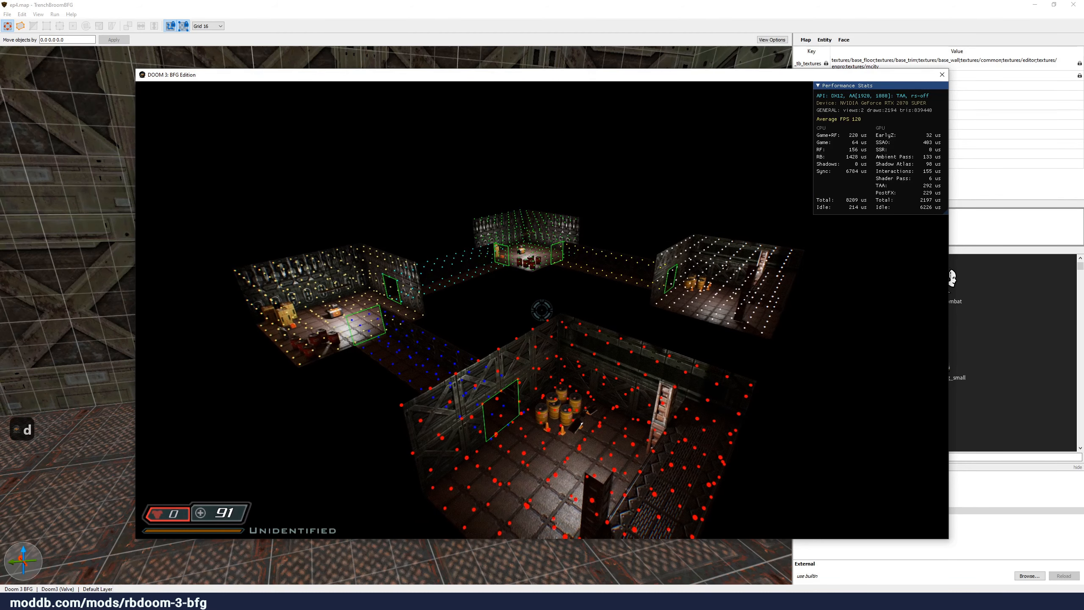
pyautogui.press('w')
pyautogui.press('d')
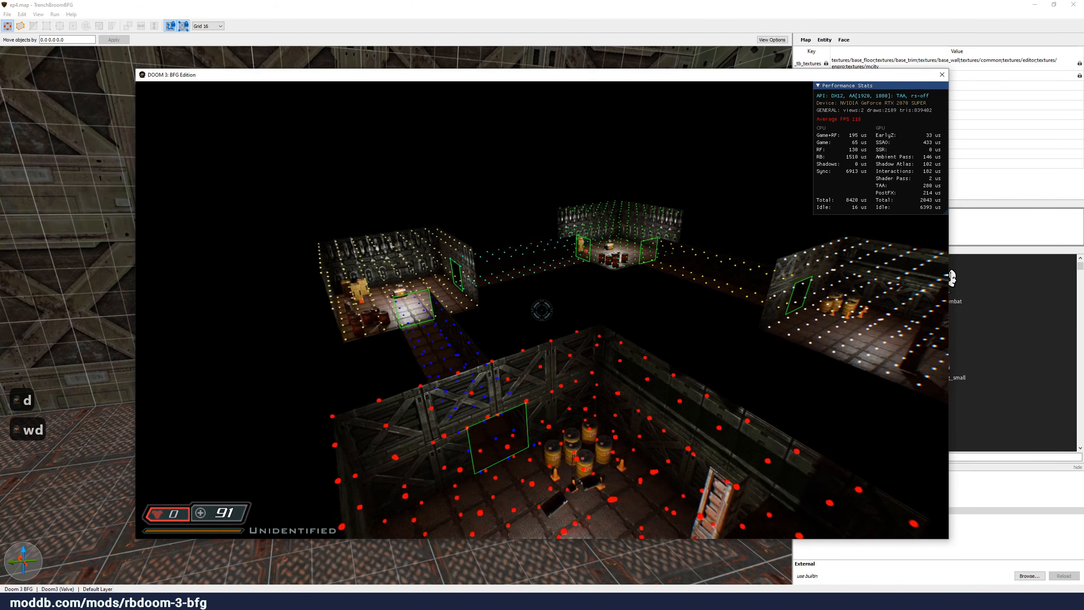
pyautogui.press('w')
pyautogui.press('d')
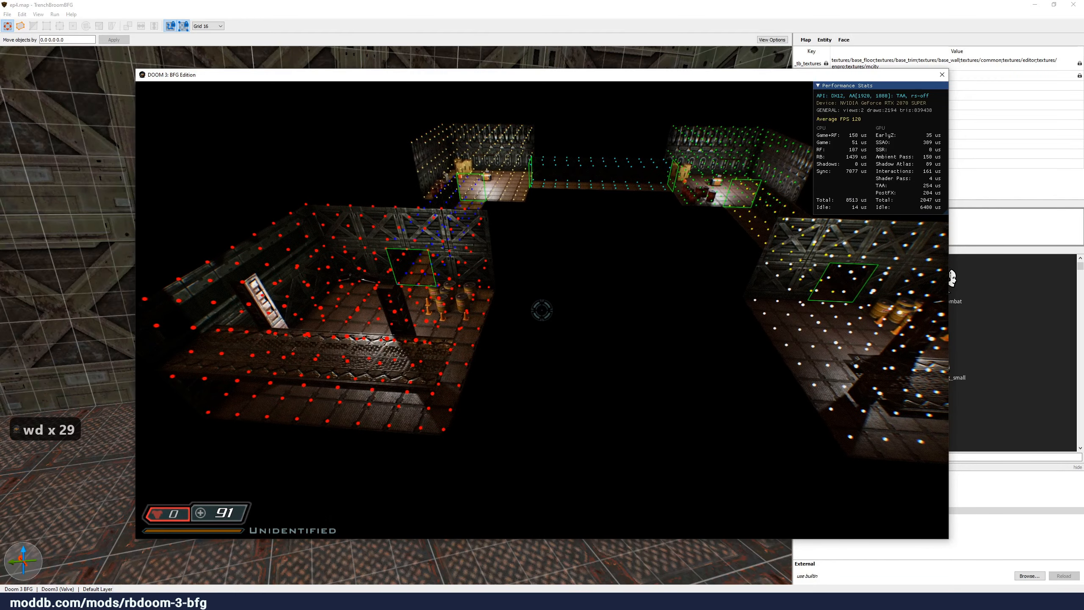
pyautogui.press('a')
pyautogui.press('a')
pyautogui.press('a')
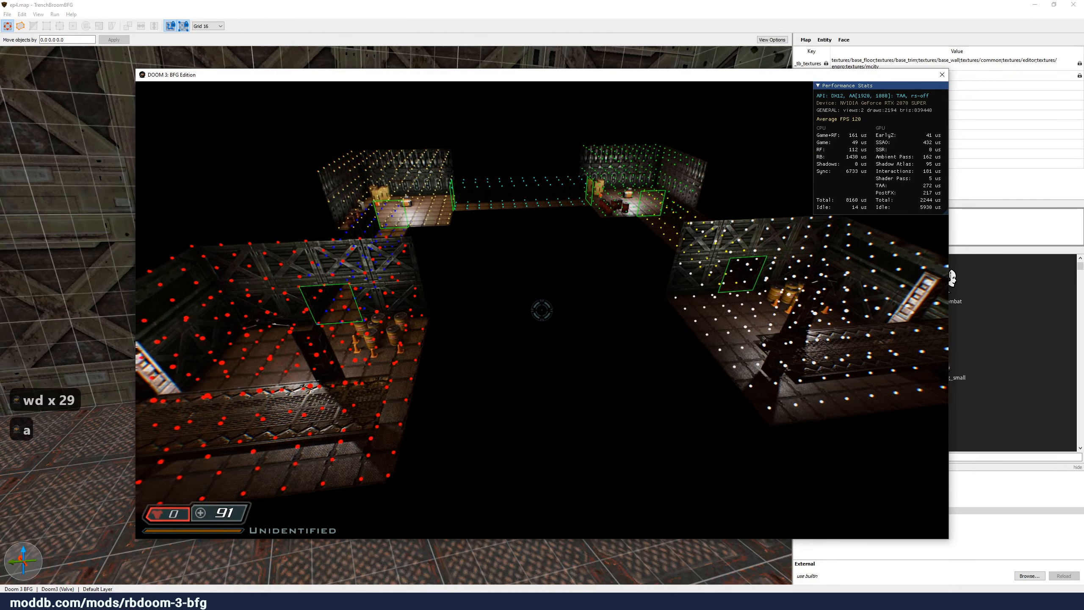
pyautogui.press('a')
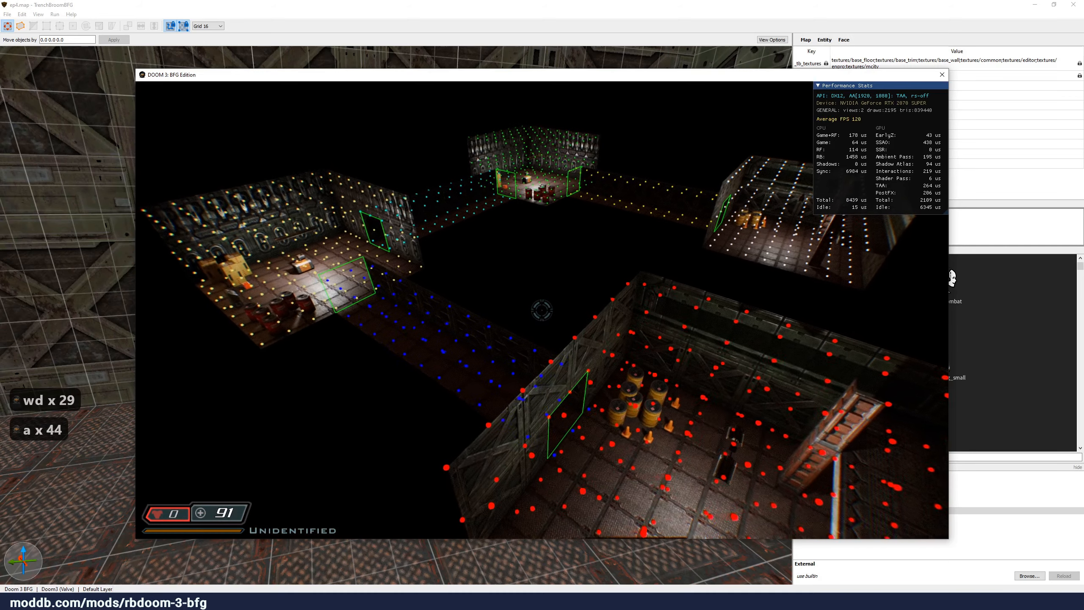
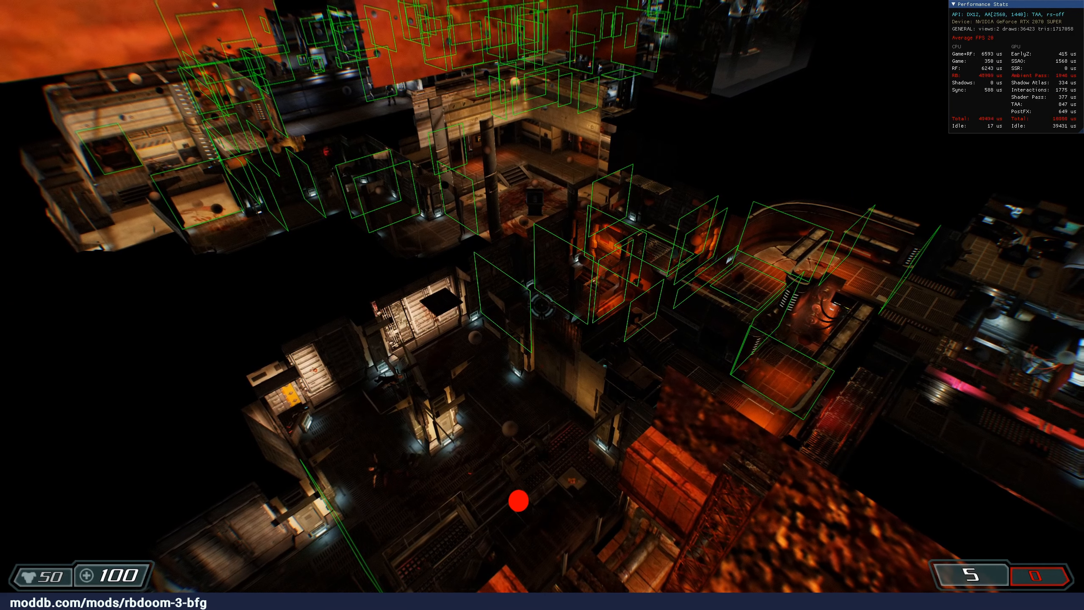
# - Fly over the large Mars level to examine its portal outlines and the division into areas
pyautogui.press('w')
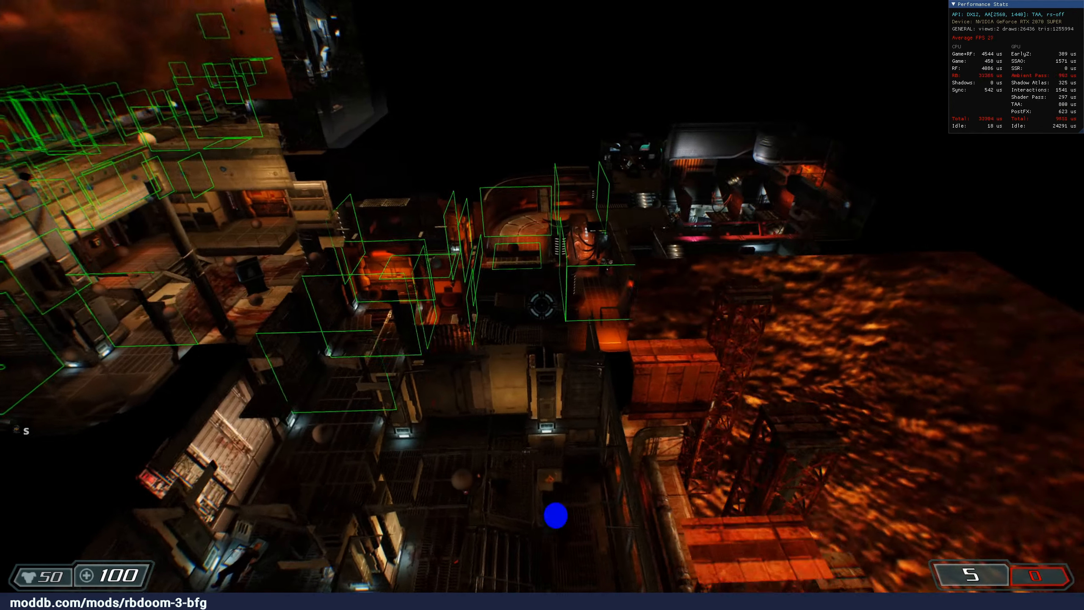
pyautogui.press('s')
pyautogui.press('w')
pyautogui.press('w')
pyautogui.press('w')
pyautogui.press('w')
pyautogui.press('w')
pyautogui.press('w')
pyautogui.press('w')
pyautogui.press('w')
pyautogui.press('space')
pyautogui.press('a')
pyautogui.press('w')
pyautogui.press('a')
pyautogui.press('w')
pyautogui.press('space')
pyautogui.press('a')
pyautogui.press('w')
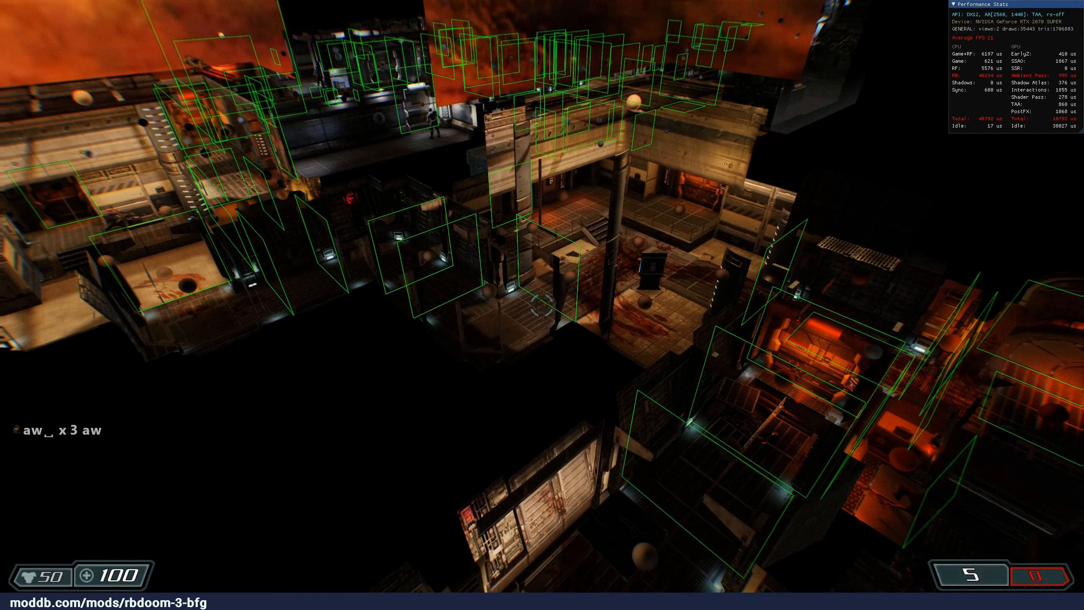
pyautogui.press('a')
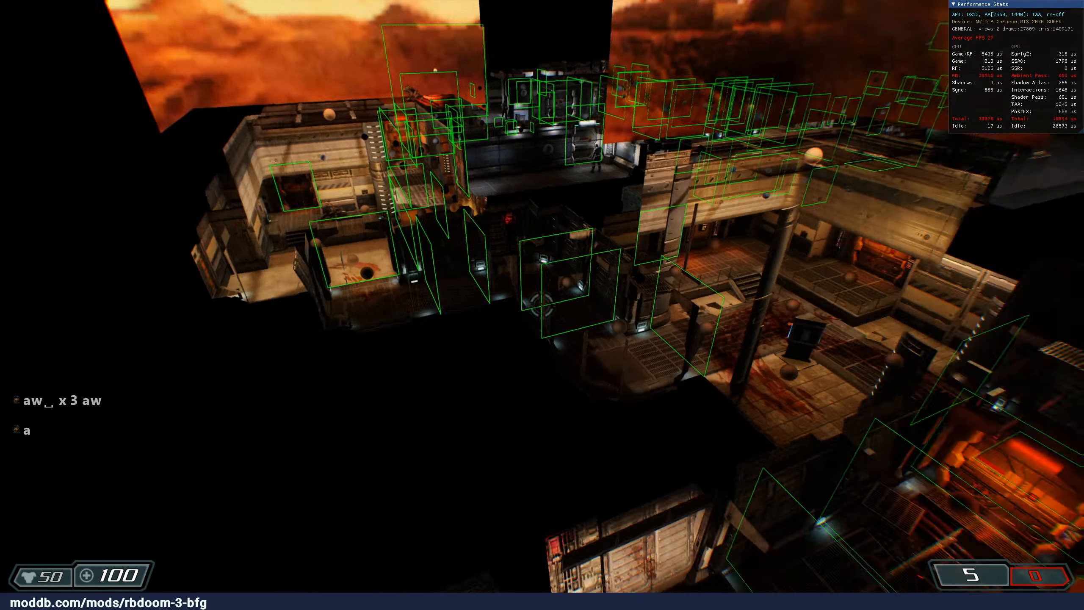
pyautogui.press('a')
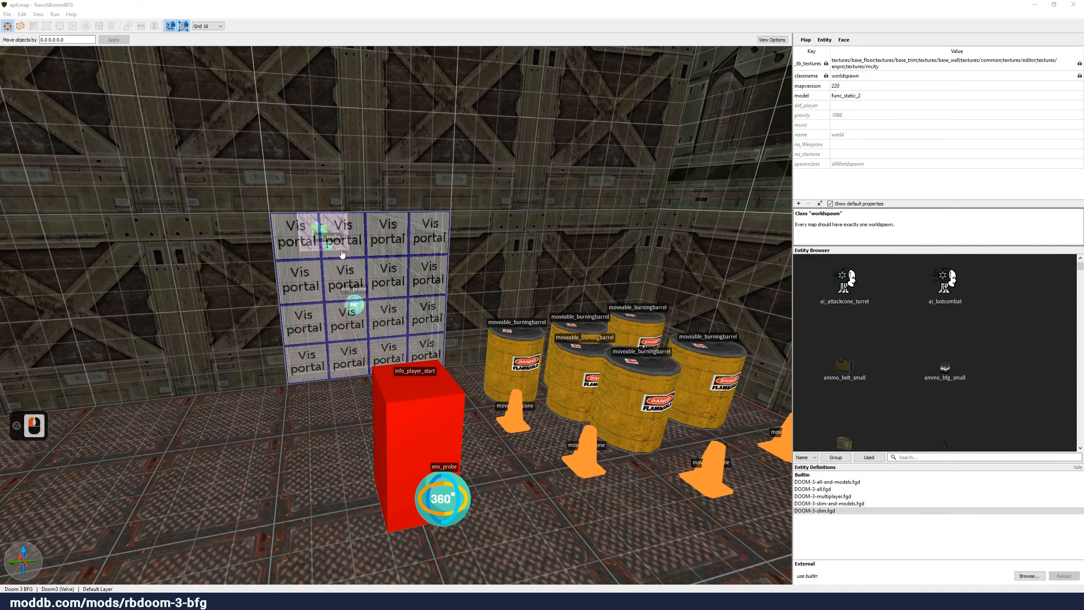
# - In TrenchBroom, duplicate the Vis portal brush in the doorway and move the copy out into the room
pyautogui.moveTo(438, 284); pyautogui.dragTo(442, 287, button='right')
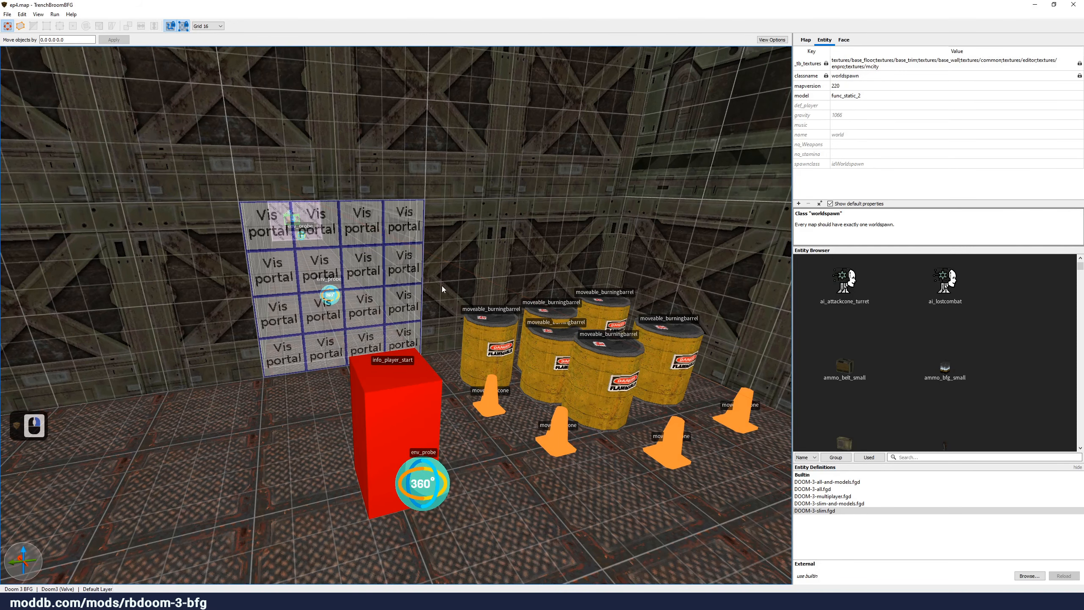
pyautogui.moveTo(450, 285); pyautogui.dragTo(446, 285, button='right')
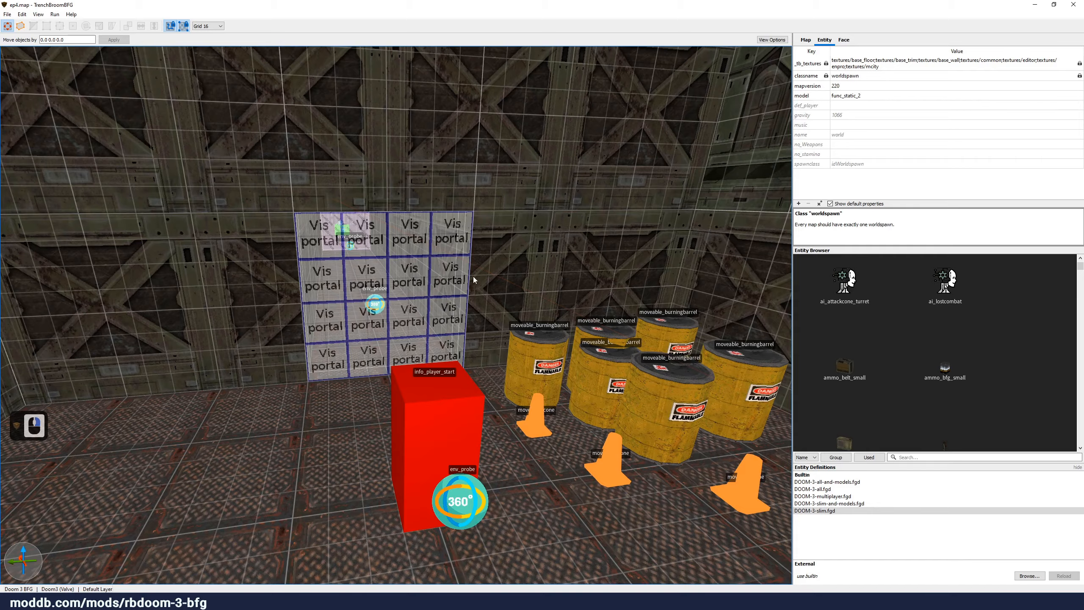
pyautogui.press('a')
pyautogui.press('w')
pyautogui.moveTo(481, 276); pyautogui.dragTo(454, 268, button='right')
pyautogui.press('s')
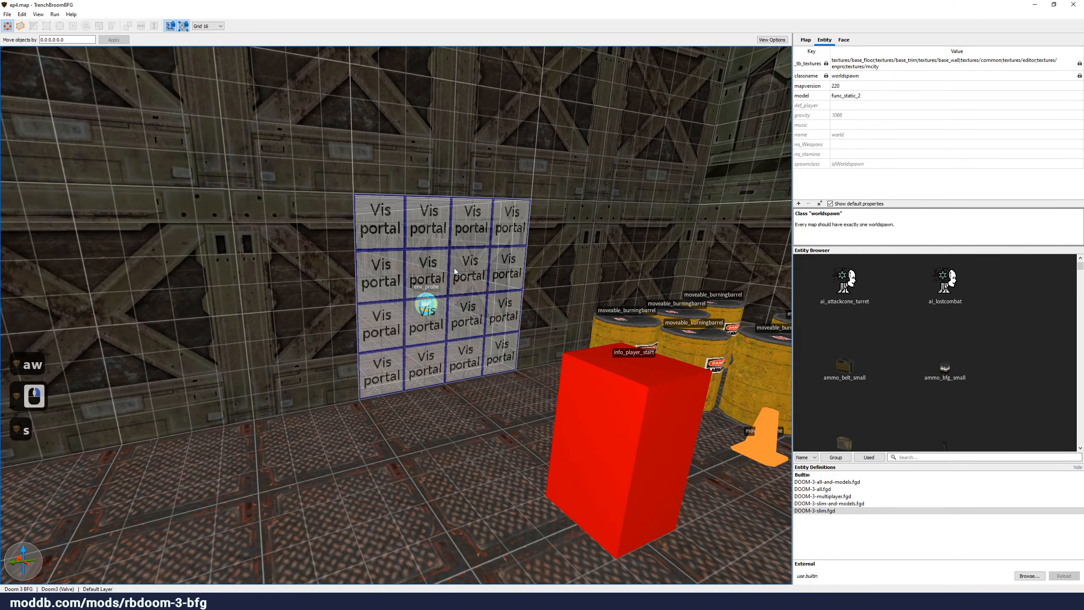
pyautogui.click(432, 261)
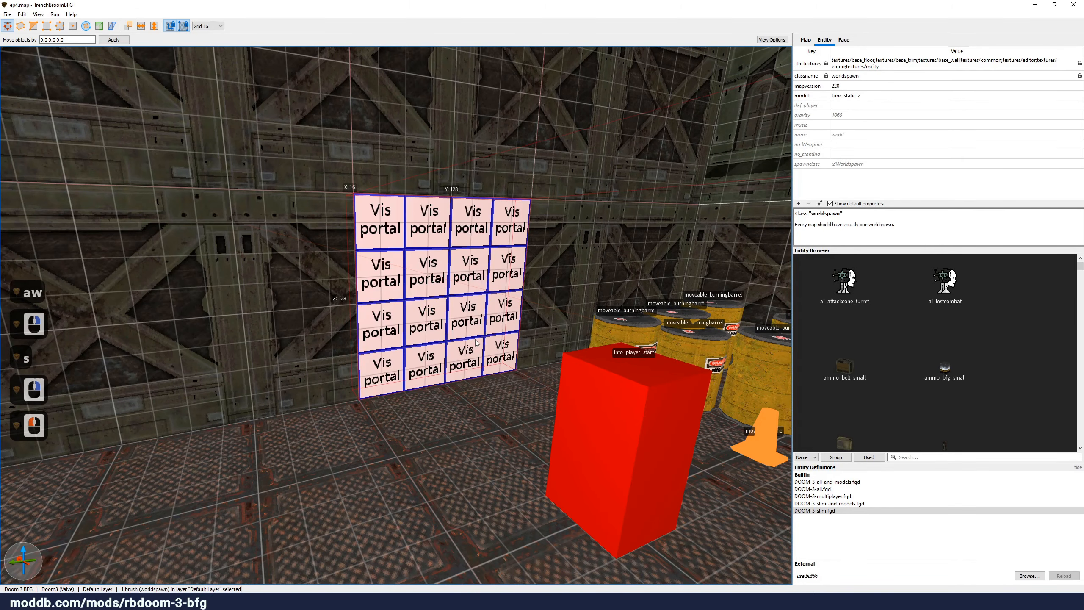
pyautogui.hotkey('ctrl', 'd')
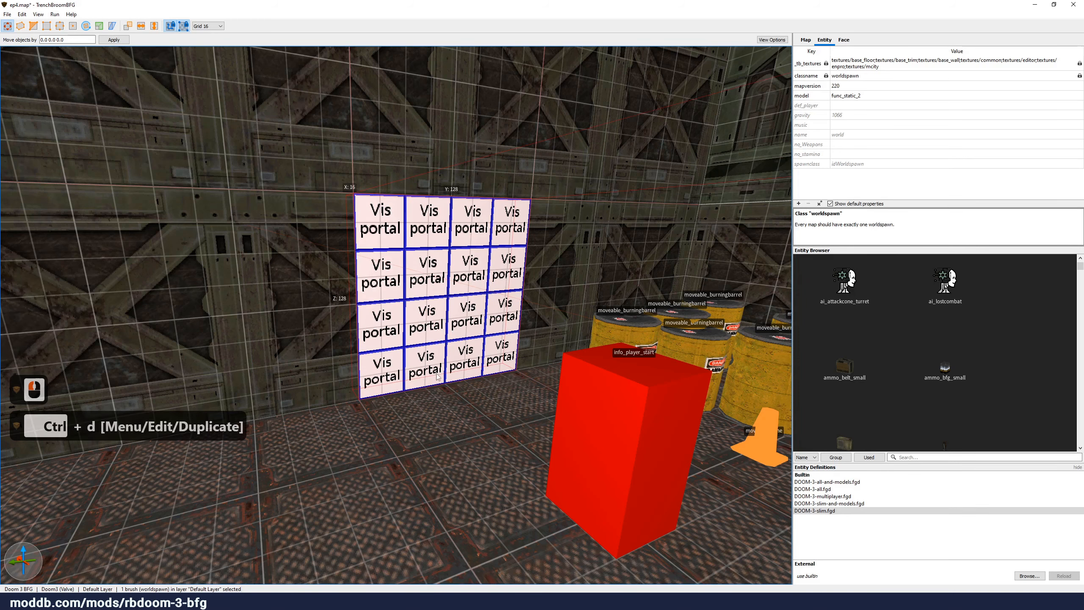
pyautogui.moveTo(437, 360); pyautogui.dragTo(444, 372)
pyautogui.press('a')
pyautogui.moveTo(444, 372)
pyautogui.mouseDown(button='right')
pyautogui.moveTo(486, 374)
pyautogui.moveTo(470, 385)
pyautogui.mouseUp(button='right')
pyautogui.press('d')
# - Enable the textures/base_door texture collection for the map
pyautogui.click(844, 39)
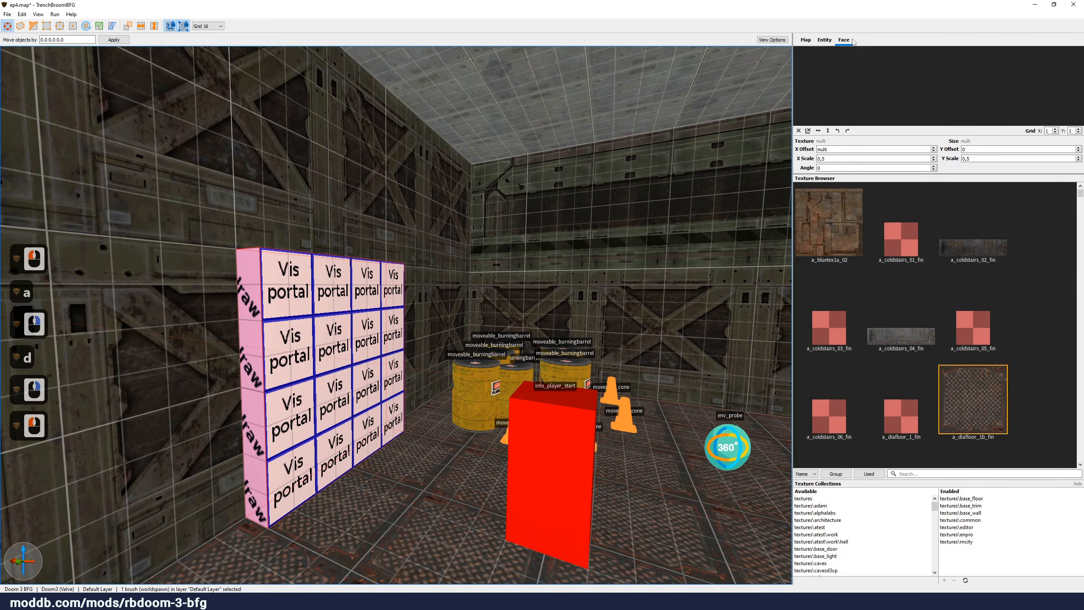
pyautogui.scroll(-3, 851, 520)
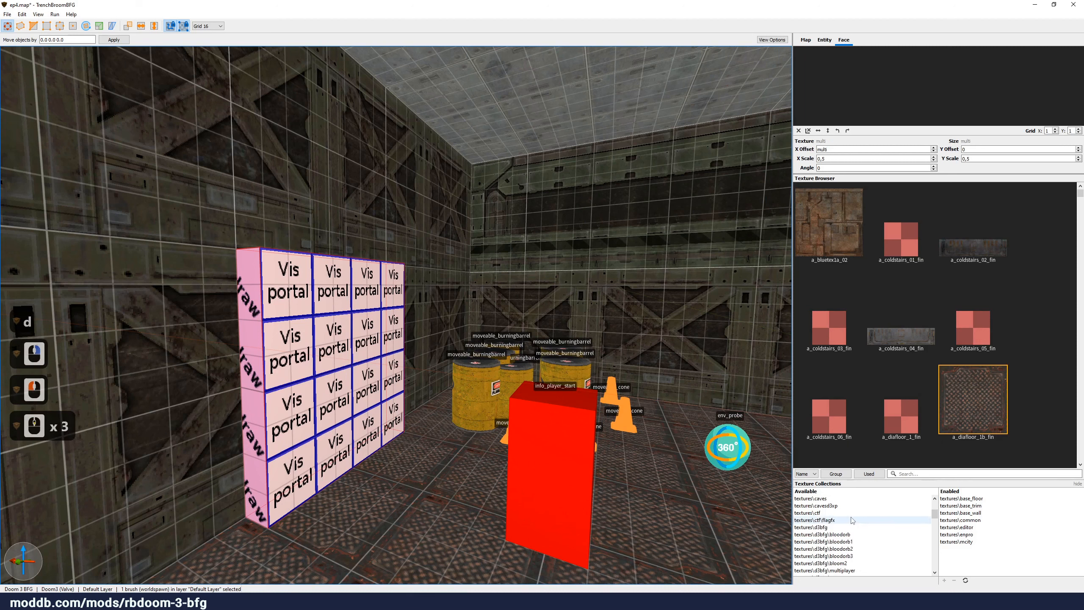
pyautogui.scroll(-2, 854, 523)
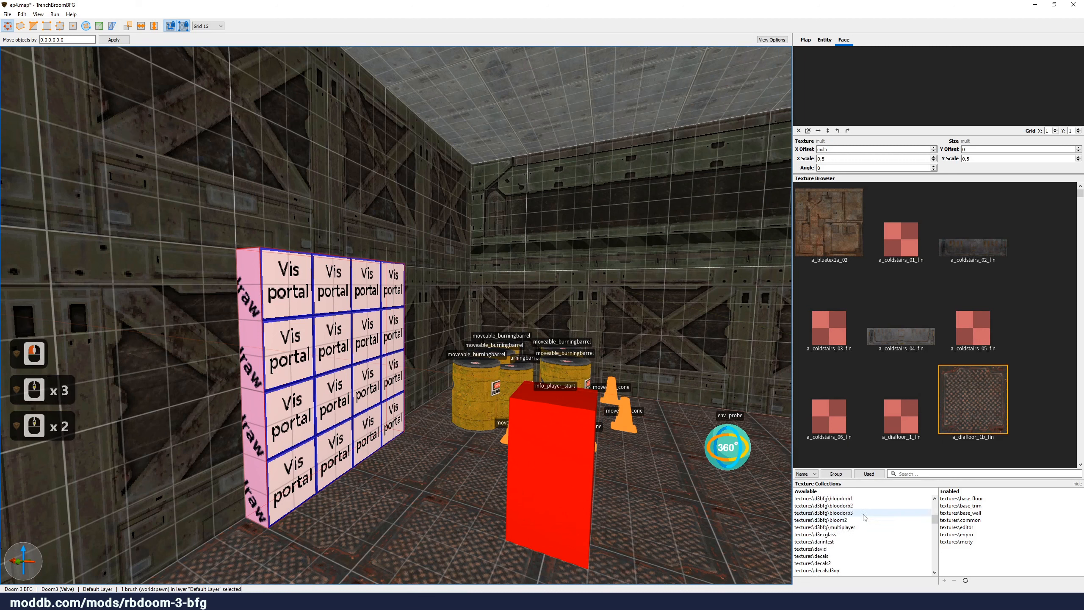
pyautogui.scroll(-6, 866, 539)
pyautogui.scroll(-5, 865, 540)
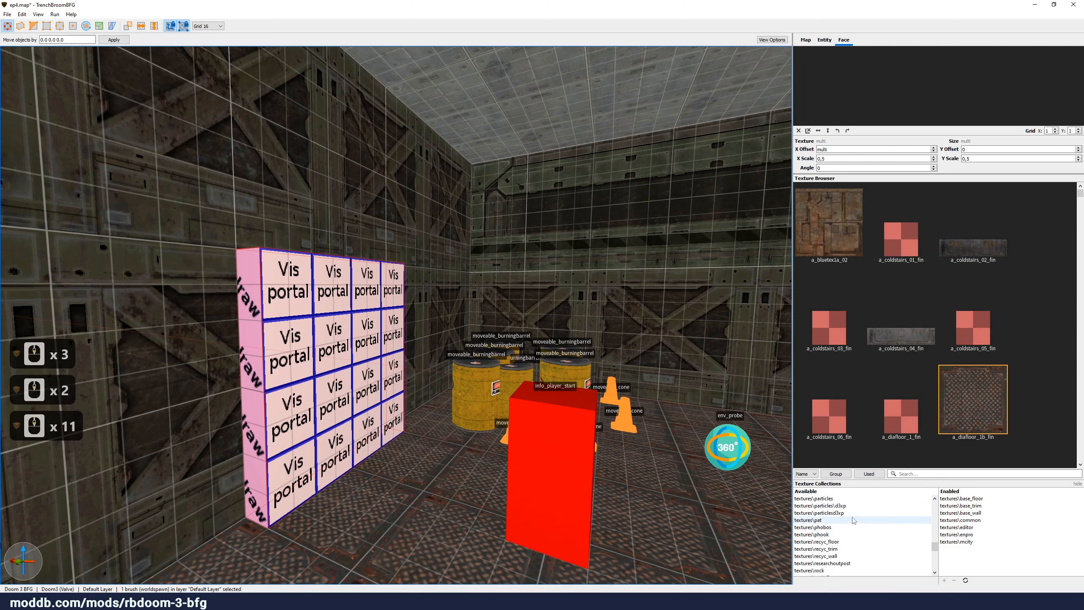
pyautogui.scroll(14, 860, 530)
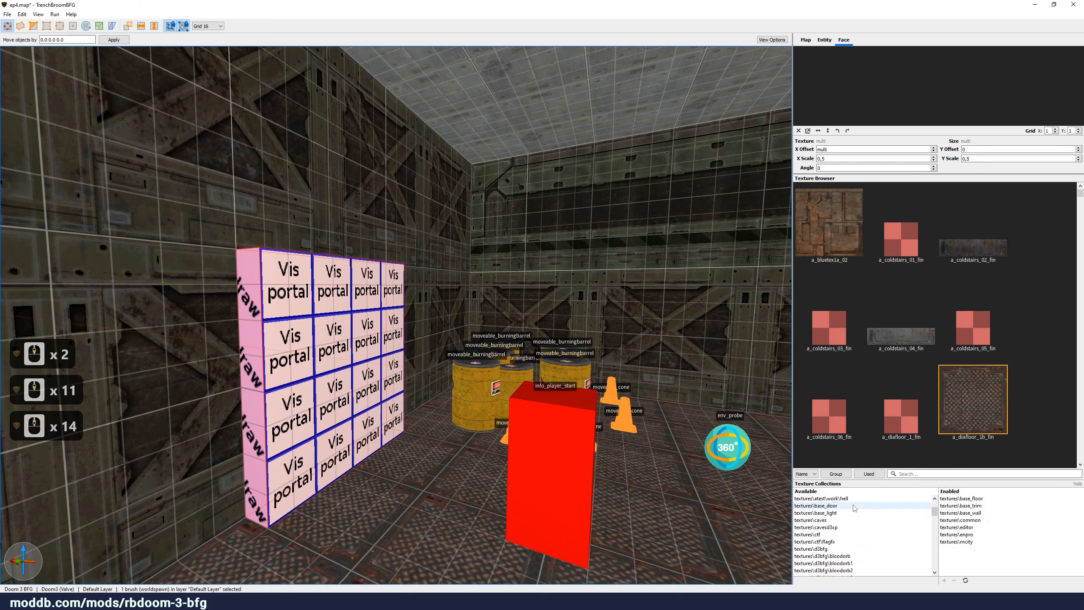
pyautogui.doubleClick(854, 505)
# - Group the available textures in the texture browser by collection to browse the base_door set
pyautogui.click(923, 461)
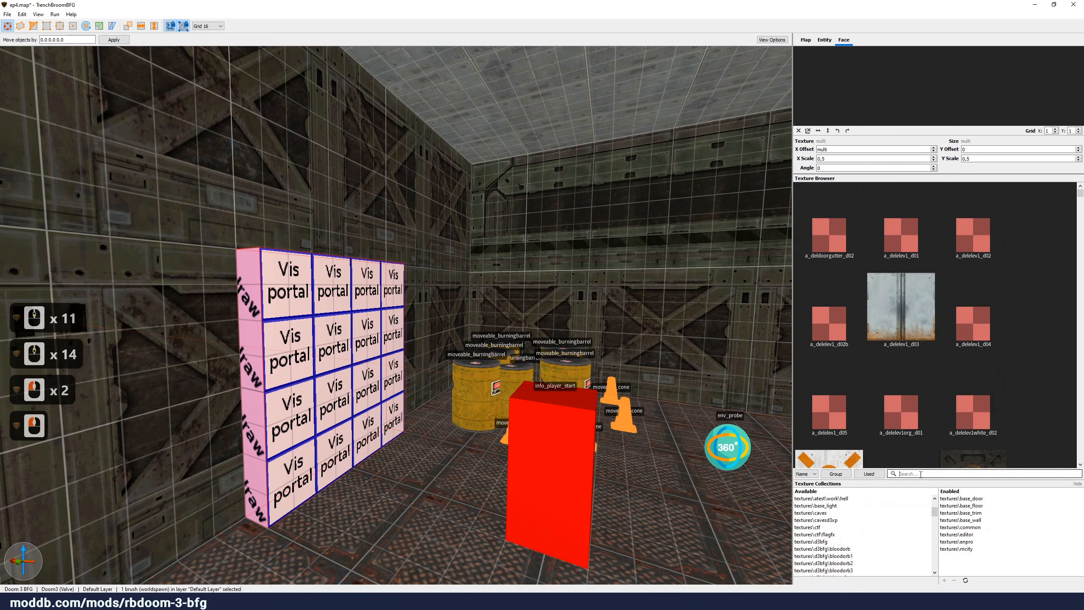
pyautogui.scroll(-4, 958, 391)
pyautogui.click(837, 474)
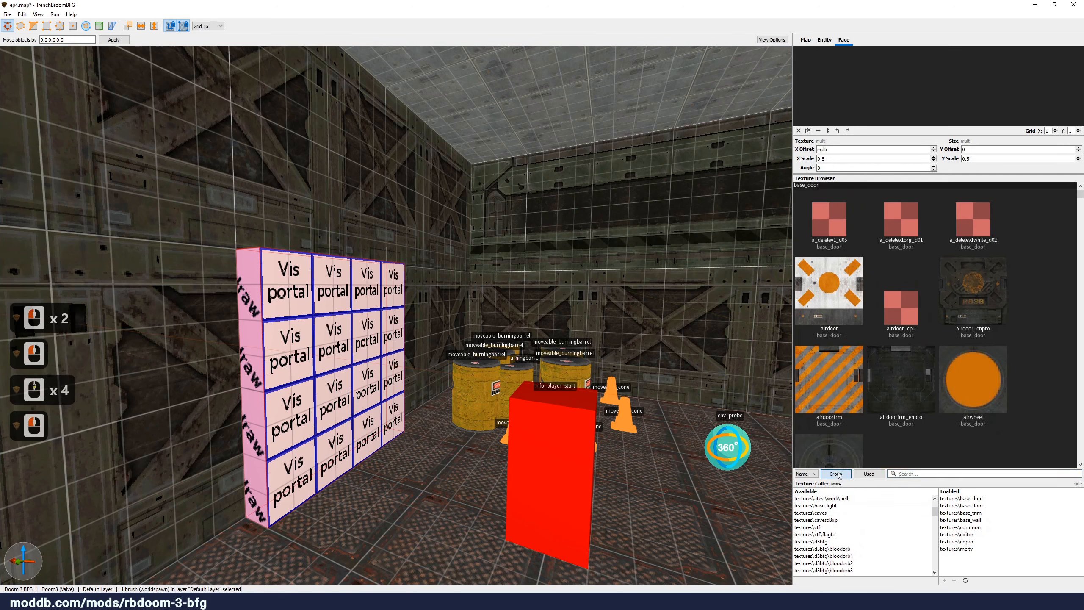
# - Apply the airdoor_enpro texture from the base_door collection to the copied portal brush
pyautogui.scroll(-2, 1002, 399)
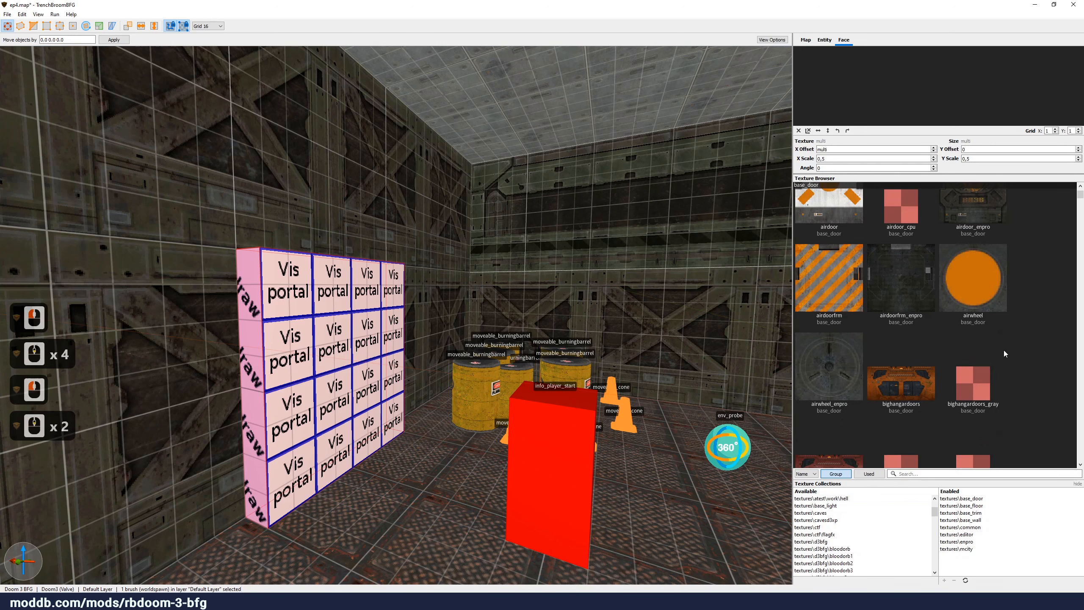
pyautogui.scroll(-1, 1004, 350)
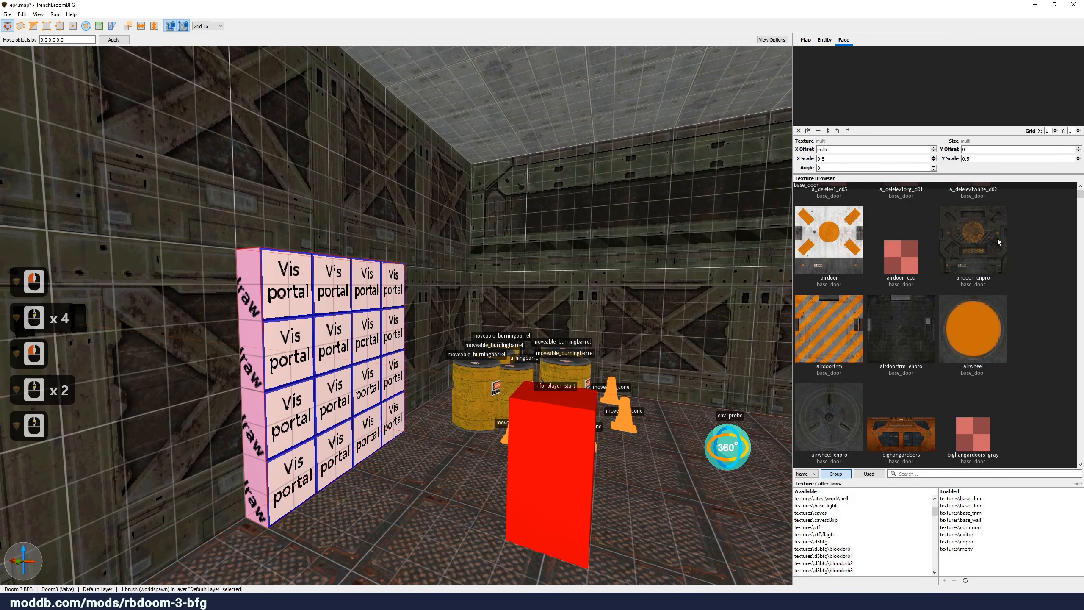
pyautogui.click(969, 237)
pyautogui.press('a')
pyautogui.press('a')
pyautogui.moveTo(325, 305)
pyautogui.mouseDown(button='right')
pyautogui.moveTo(358, 305)
pyautogui.moveTo(319, 312)
pyautogui.moveTo(302, 298)
pyautogui.mouseUp(button='right')
pyautogui.press('d')
pyautogui.press('d')
pyautogui.press('d')
pyautogui.press('d')
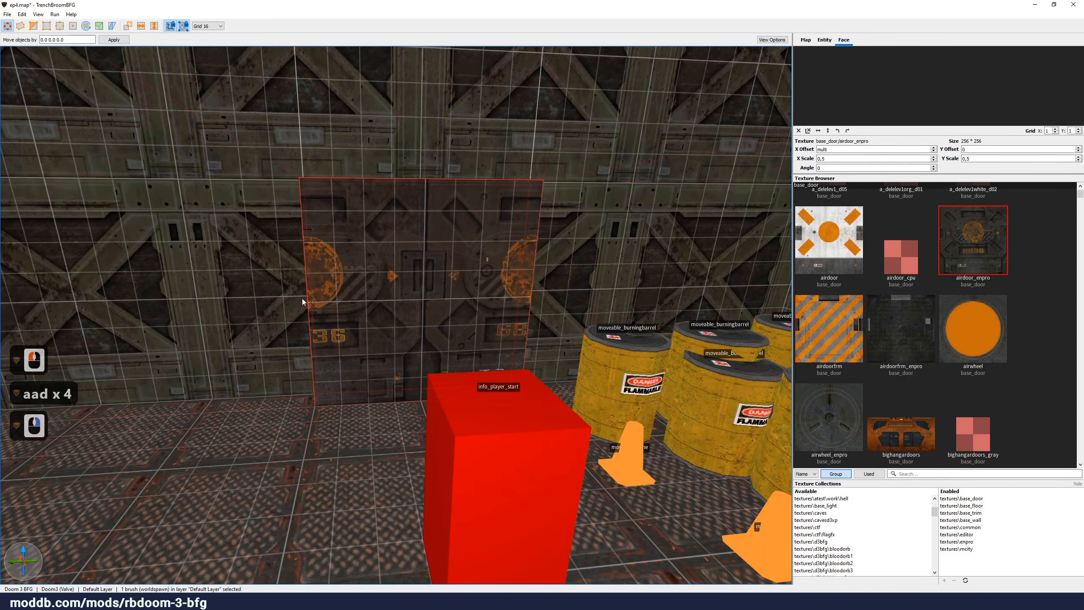
# - Shift the texture on the door's front face to an X offset of 128 to centre the round emblem
pyautogui.keyDown('shift'); pyautogui.click(392, 270); pyautogui.keyUp('shift')
pyautogui.moveTo(943, 87); pyautogui.dragTo(922, 88)
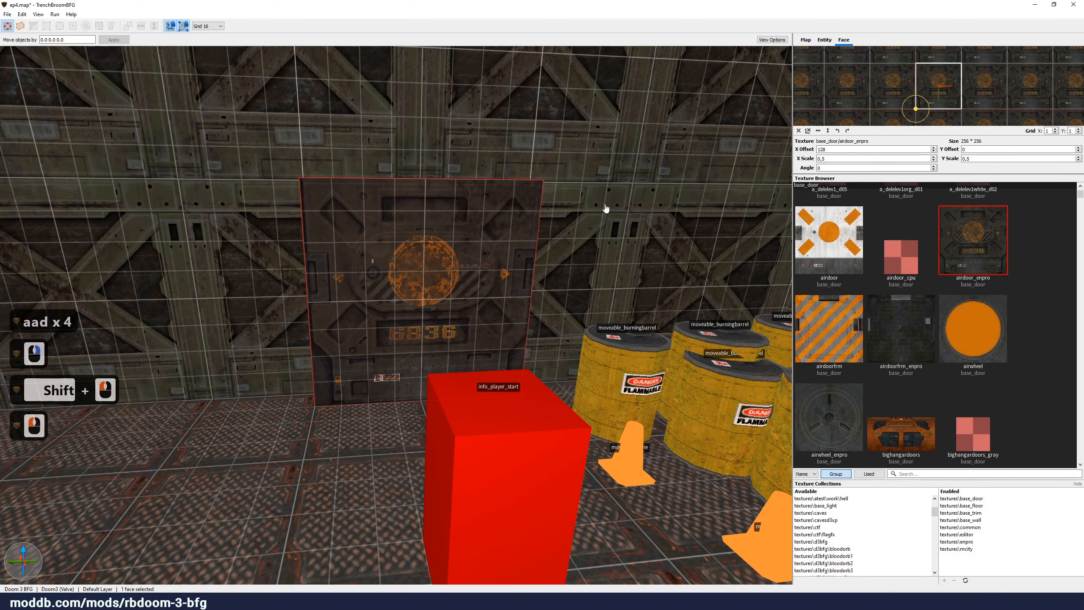
pyautogui.press('a')
pyautogui.moveTo(424, 291); pyautogui.dragTo(454, 293, button='right')
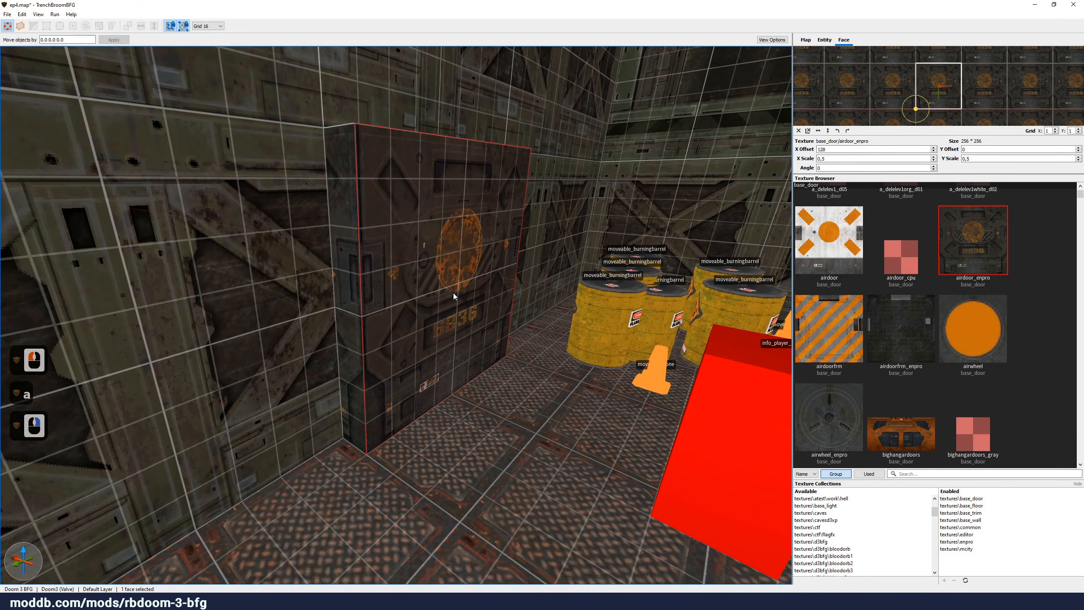
# - Select the whole door brush and isolate it from the rest of the map
pyautogui.hotkey('ctrl', 'i')
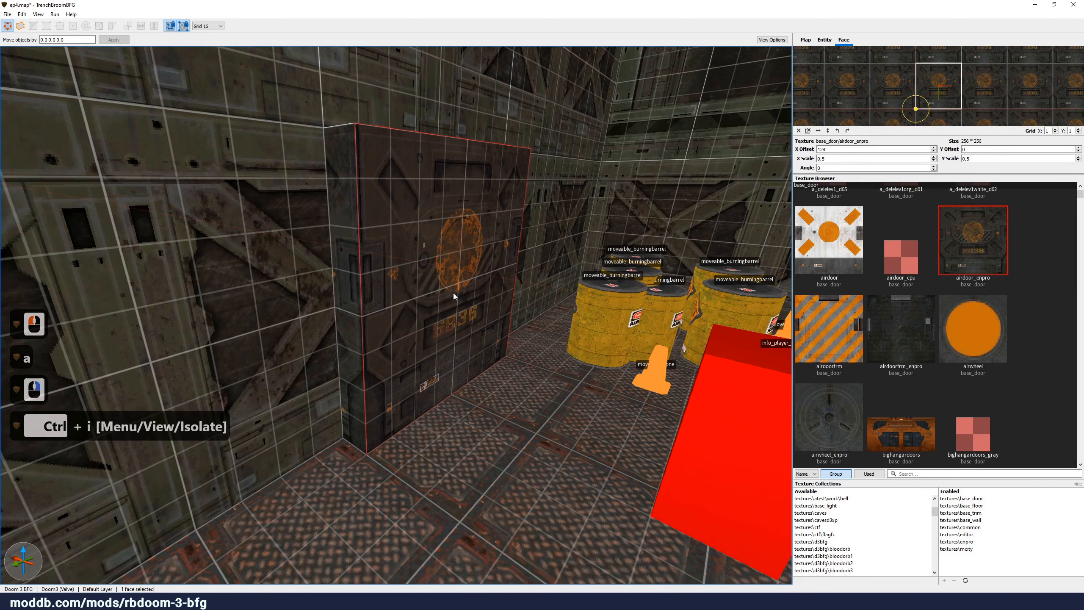
pyautogui.click(382, 278)
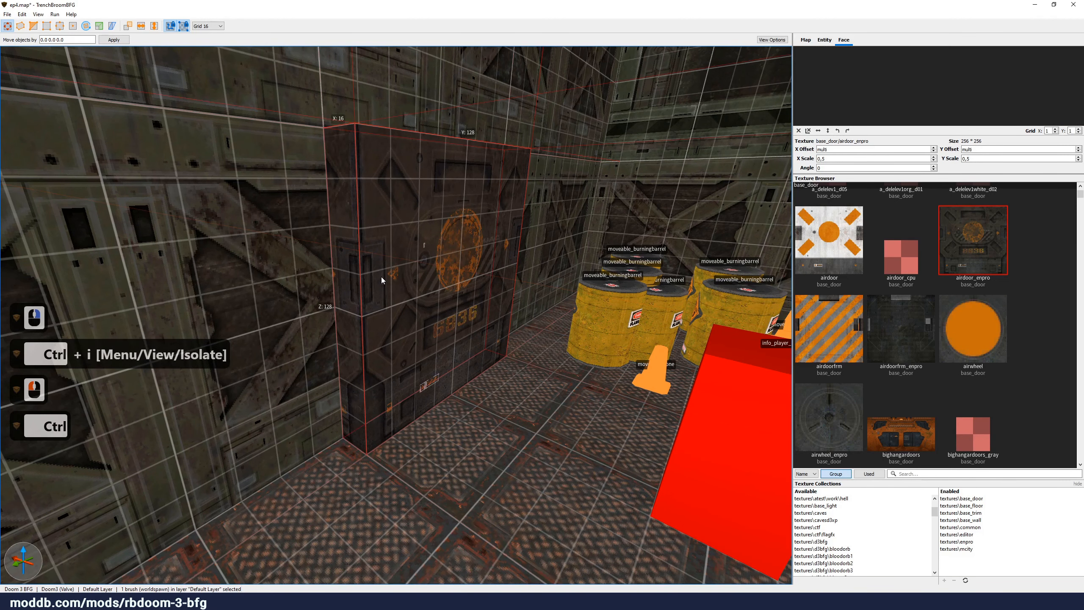
pyautogui.hotkey('ctrl', 'i')
pyautogui.press('a')
pyautogui.press('a')
pyautogui.press('a')
pyautogui.press('a')
pyautogui.press('a')
pyautogui.press('a')
pyautogui.press('a')
pyautogui.press('a')
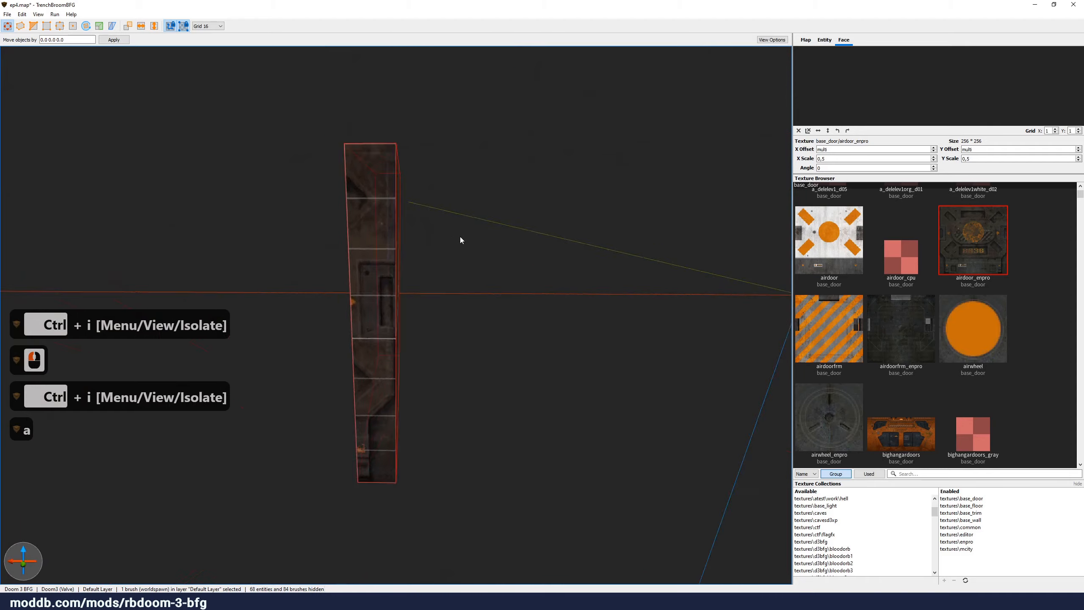
pyautogui.rightClick(516, 259)
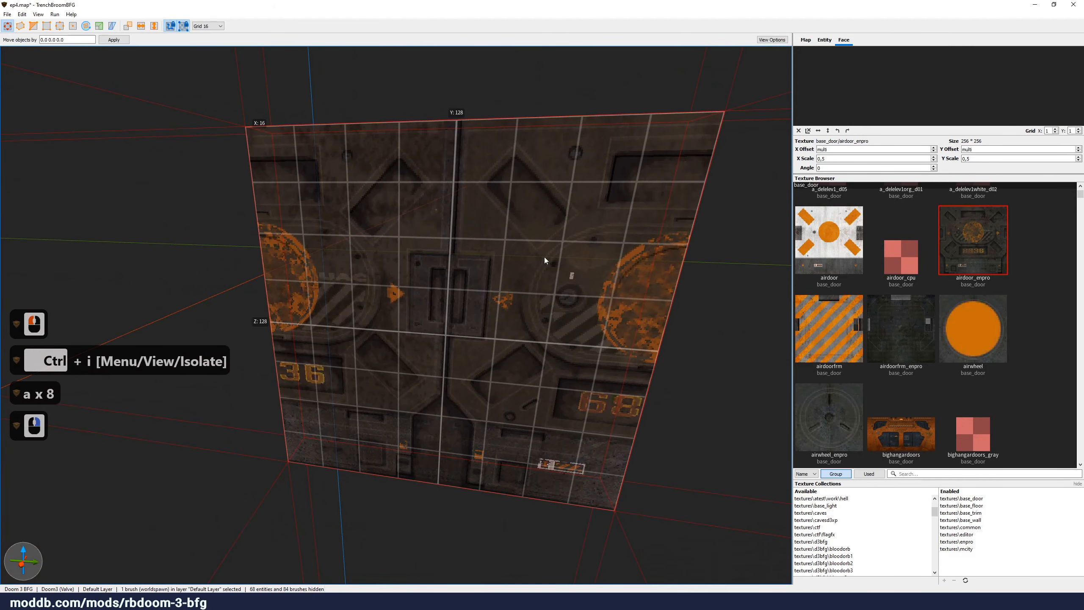
# - Examine the texture alignment on the back, side and front faces of the isolated door brush
pyautogui.moveTo(545, 258)
pyautogui.mouseDown(button='right')
pyautogui.moveTo(669, 252)
pyautogui.moveTo(465, 265)
pyautogui.mouseUp(button='right')
pyautogui.press('a')
pyautogui.press('a')
pyautogui.press('a')
pyautogui.press('a')
pyautogui.press('a')
pyautogui.press('a')
pyautogui.press('a')
pyautogui.press('a')
pyautogui.press('a')
pyautogui.press('a')
pyautogui.press('a')
pyautogui.press('a')
pyautogui.press('a')
pyautogui.press('a')
pyautogui.press('a')
pyautogui.press('a')
pyautogui.press('a')
pyautogui.press('d')
pyautogui.press('d')
pyautogui.press('d')
pyautogui.press('d')
pyautogui.press('d')
pyautogui.press('d')
pyautogui.press('d')
pyautogui.press('d')
pyautogui.press('d')
pyautogui.press('d')
pyautogui.press('d')
pyautogui.press('d')
pyautogui.press('d')
pyautogui.press('s')
pyautogui.press('d')
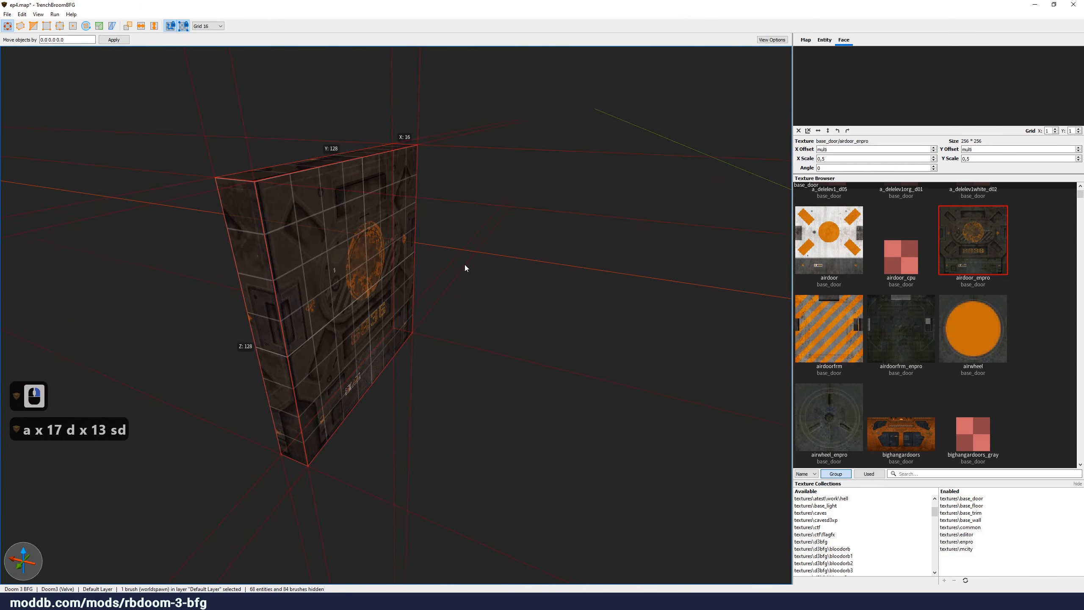
pyautogui.rightClick(369, 276)
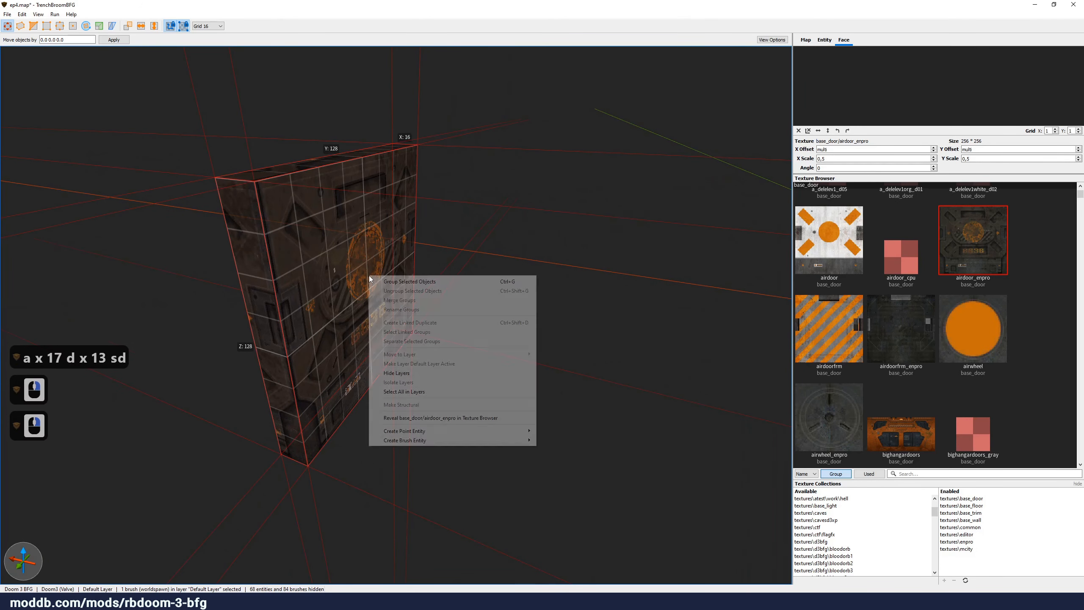
pyautogui.click(342, 251)
# - Copy the front face's centred texture alignment onto the back face of the door brush
pyautogui.keyDown('shift'); pyautogui.click(358, 262); pyautogui.keyUp('shift')
pyautogui.press('a')
pyautogui.press('a')
pyautogui.press('a')
pyautogui.press('a')
pyautogui.press('a')
pyautogui.moveTo(360, 270); pyautogui.dragTo(424, 280, button='right')
pyautogui.keyDown('alt'); pyautogui.click(392, 349); pyautogui.keyUp('alt')
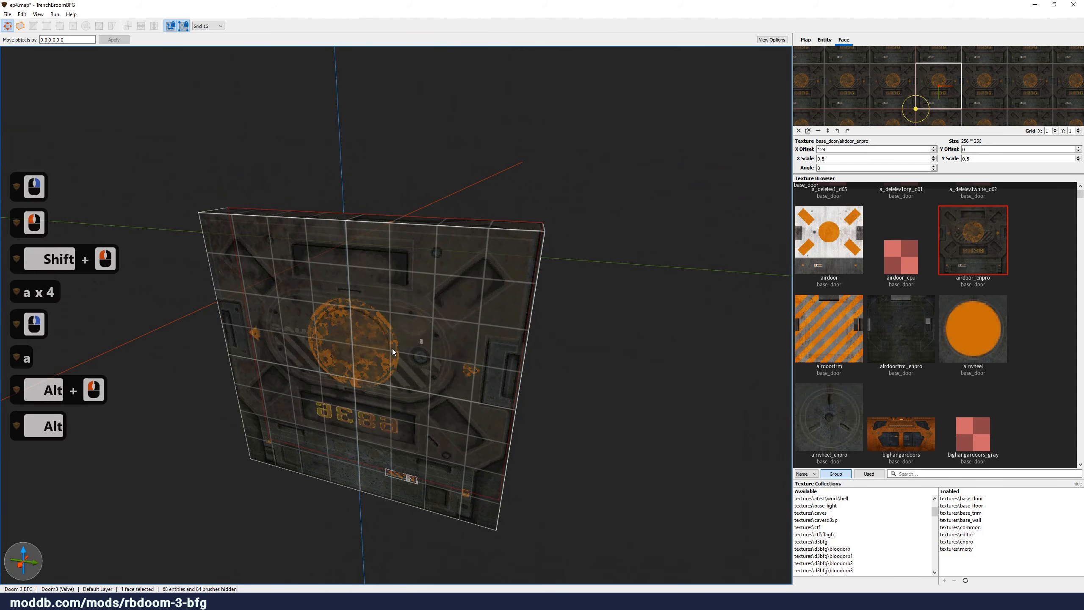
# - Flip the mirrored texture on the door's back face horizontally, check both large faces and clear the selection
pyautogui.click(414, 354)
pyautogui.keyDown('shift'); pyautogui.click(412, 333); pyautogui.keyUp('shift')
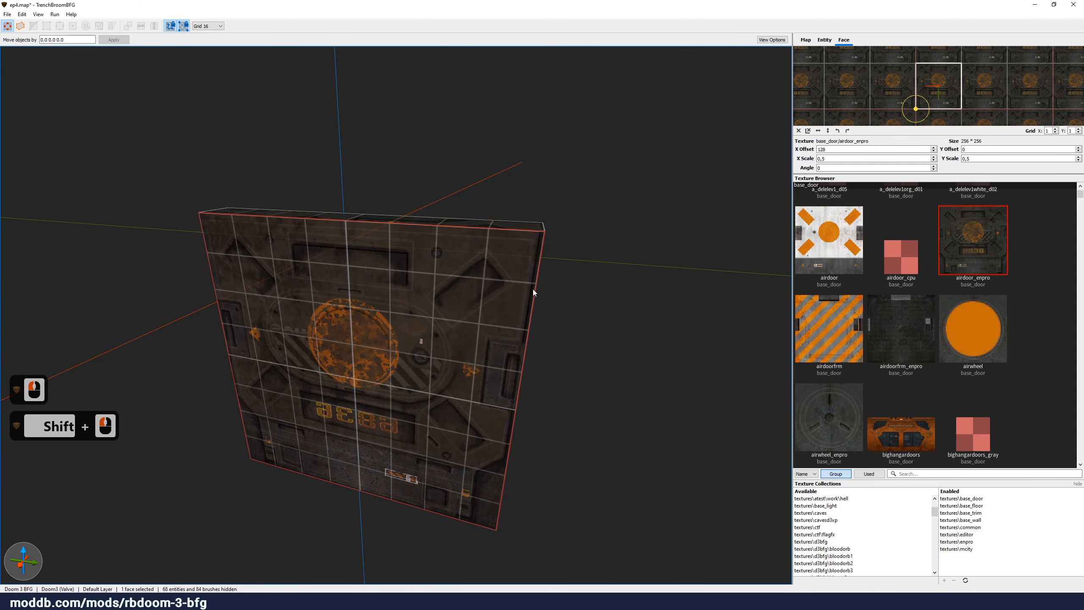
pyautogui.click(818, 131)
pyautogui.moveTo(640, 198); pyautogui.dragTo(529, 200, button='right')
pyautogui.press('d')
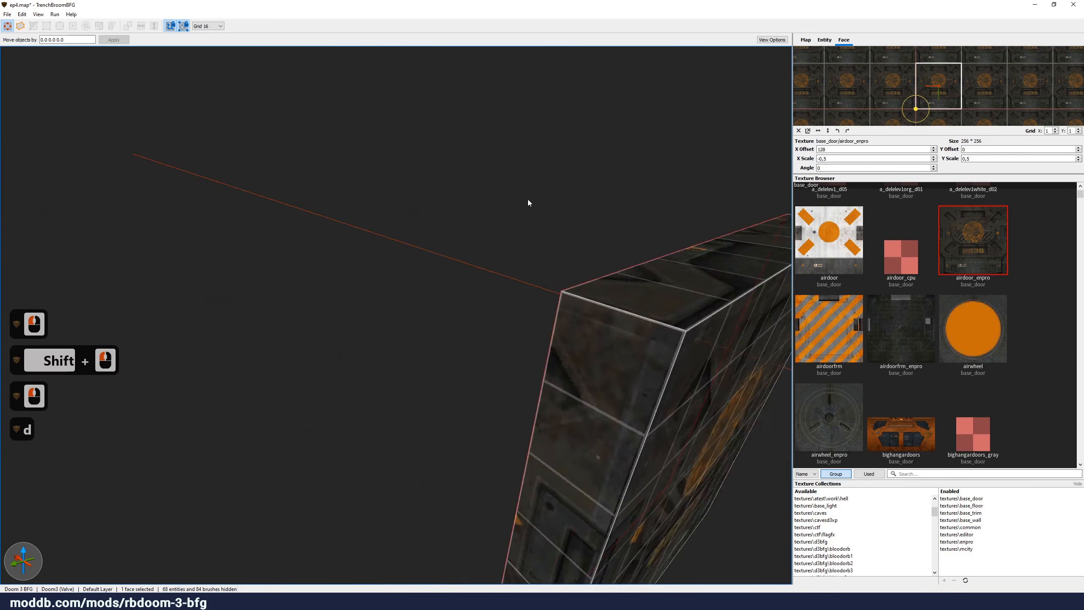
pyautogui.press('d')
pyautogui.press('d')
pyautogui.press('d')
pyautogui.press('d')
pyautogui.press('d')
pyautogui.press('d')
pyautogui.press('d')
pyautogui.press('s')
pyautogui.click(491, 275)
pyautogui.keyDown('shift'); pyautogui.click(482, 292); pyautogui.keyUp('shift')
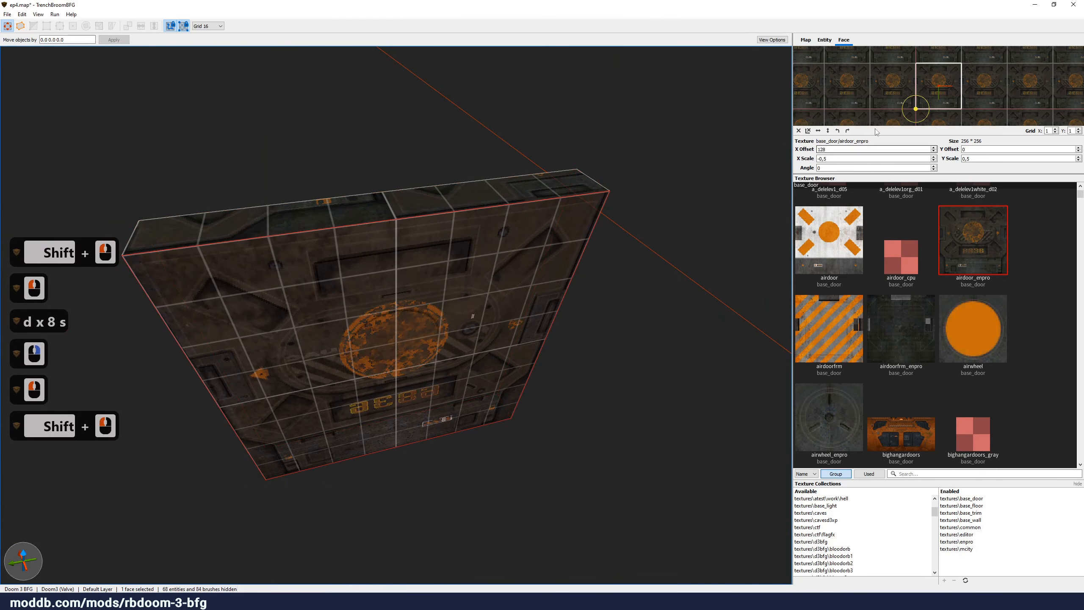
pyautogui.click(554, 262)
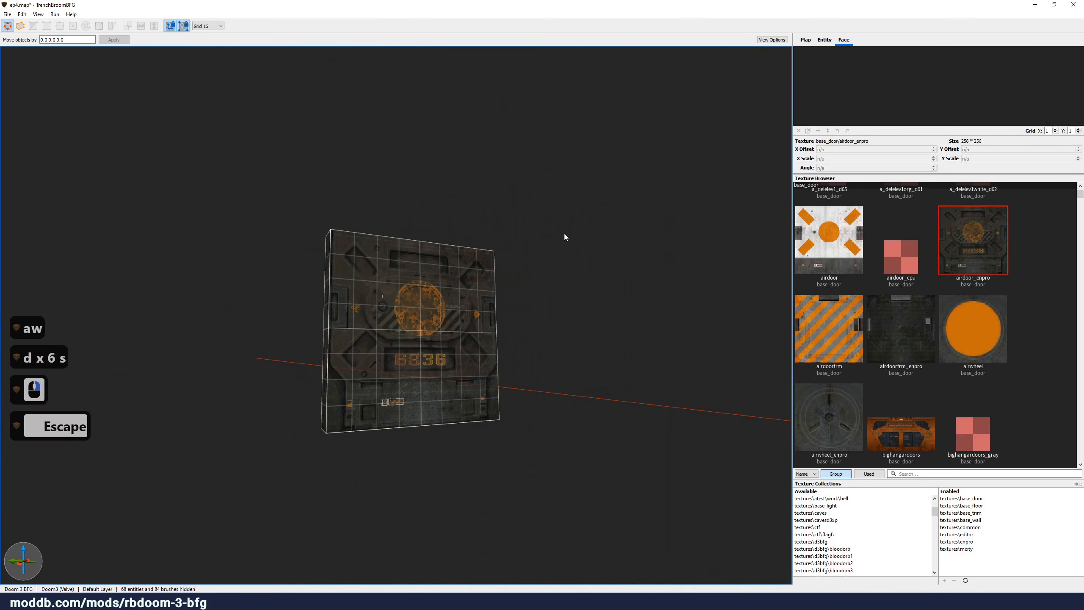
# - Show all hidden map objects again around the door
pyautogui.press('ctrl')
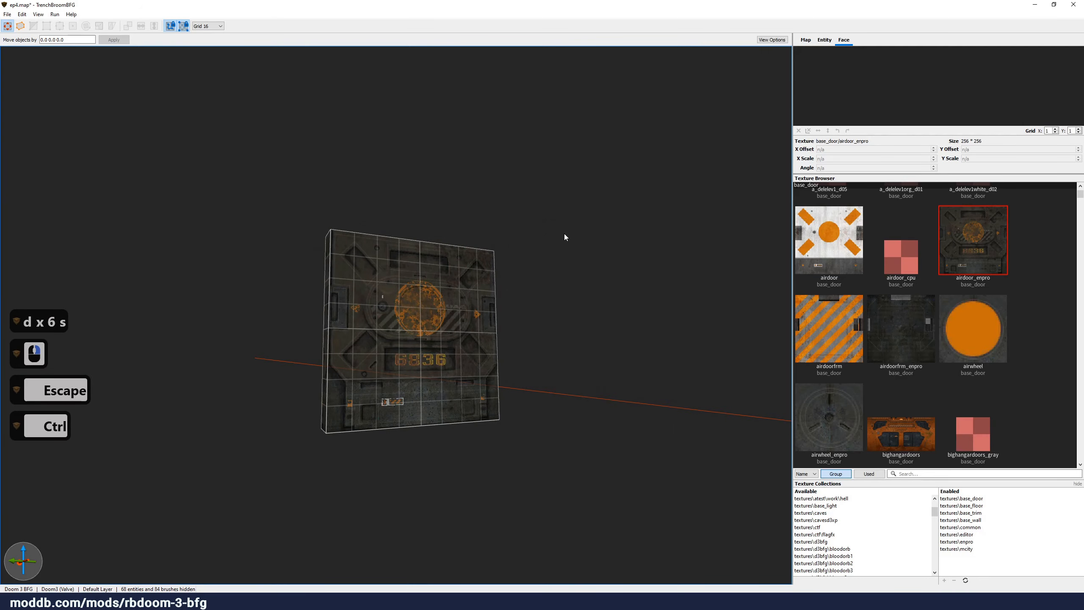
pyautogui.hotkey('ctrl', 'shift', 'i')
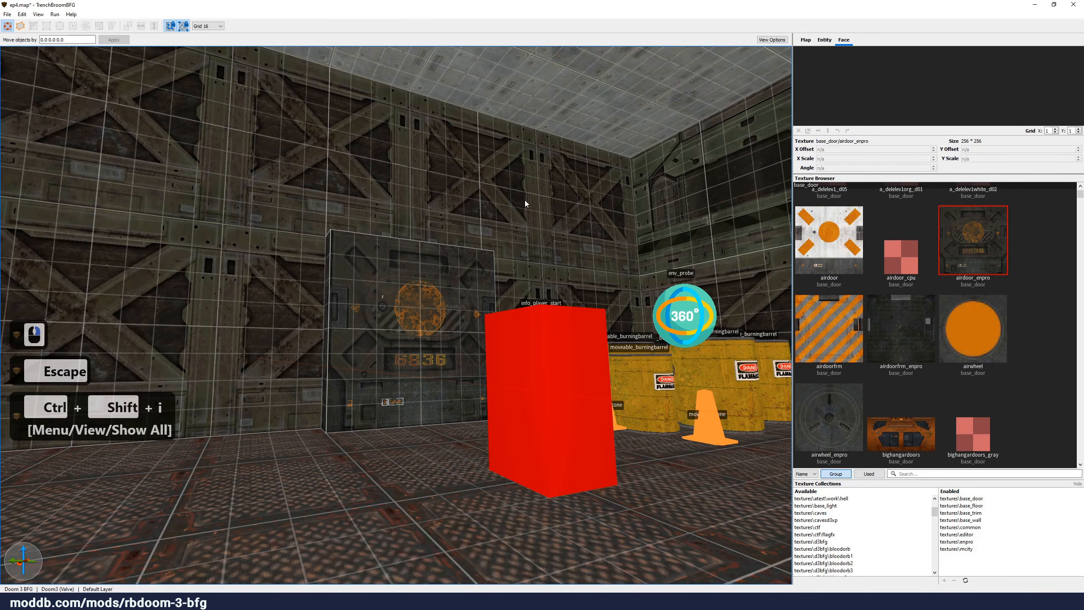
pyautogui.press('a')
pyautogui.press('w')
pyautogui.press('s')
pyautogui.press('d')
pyautogui.press('d')
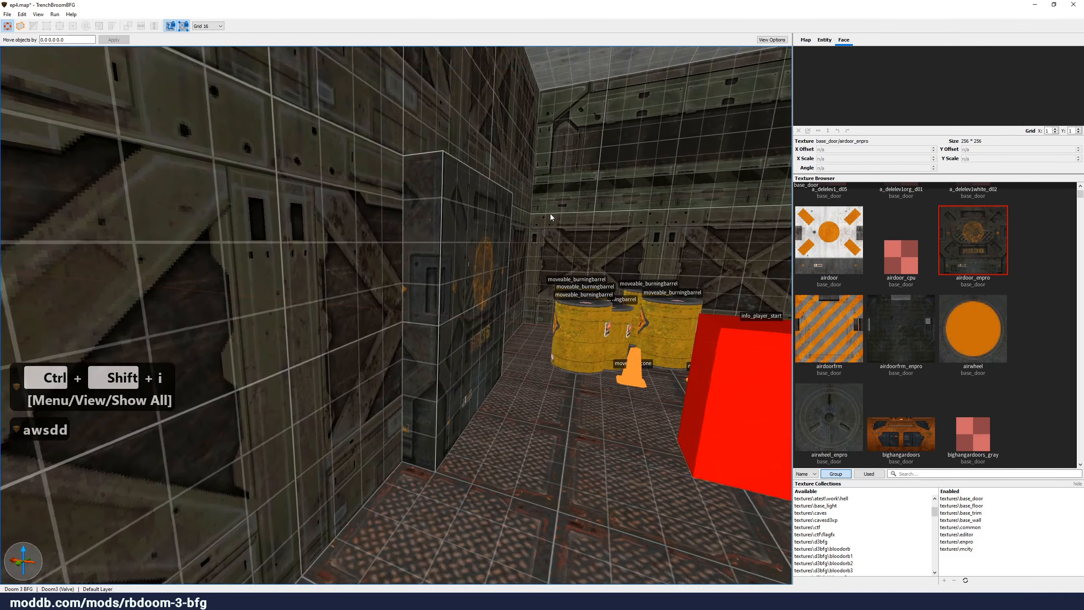
# - Set the grid to 4 and move the door brush 20 units along the X axis into the doorway behind the vis portal
pyautogui.rightClick(332, 210)
pyautogui.click(335, 219)
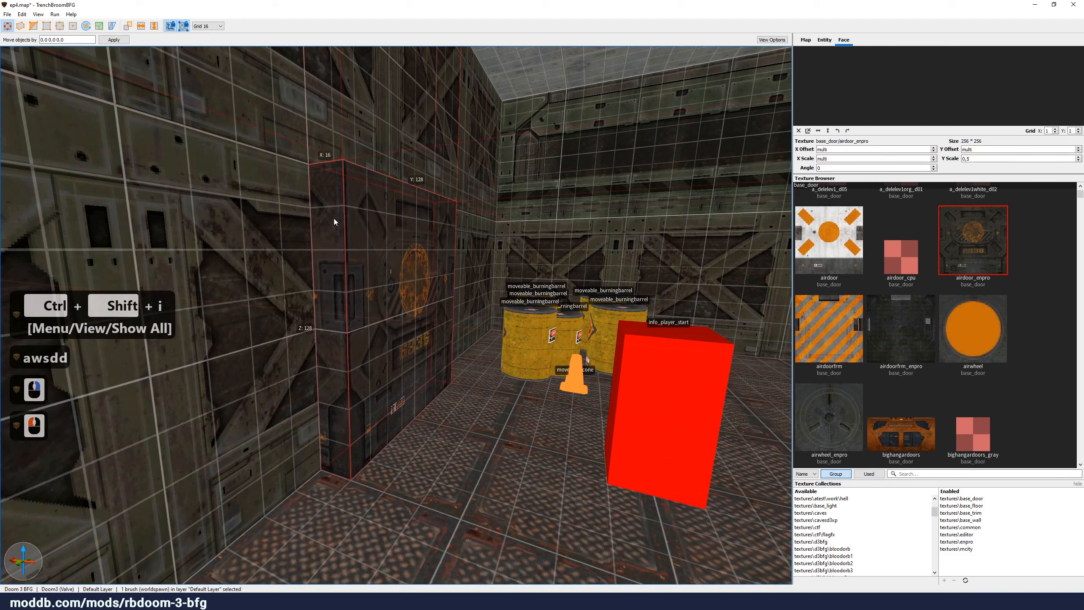
pyautogui.press('4')
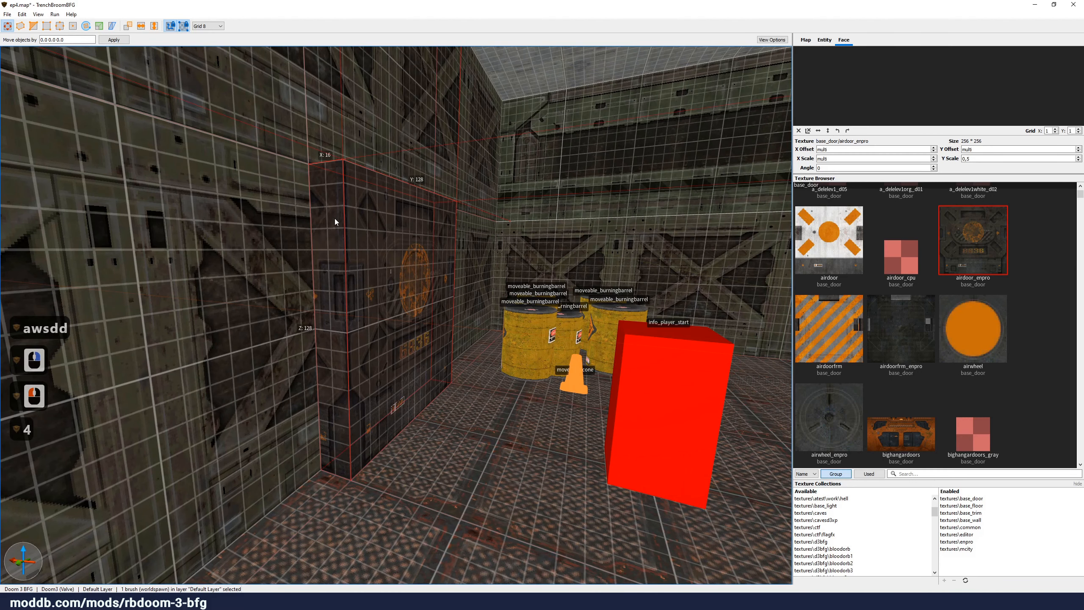
pyautogui.press('3')
pyautogui.moveTo(378, 311); pyautogui.dragTo(341, 309)
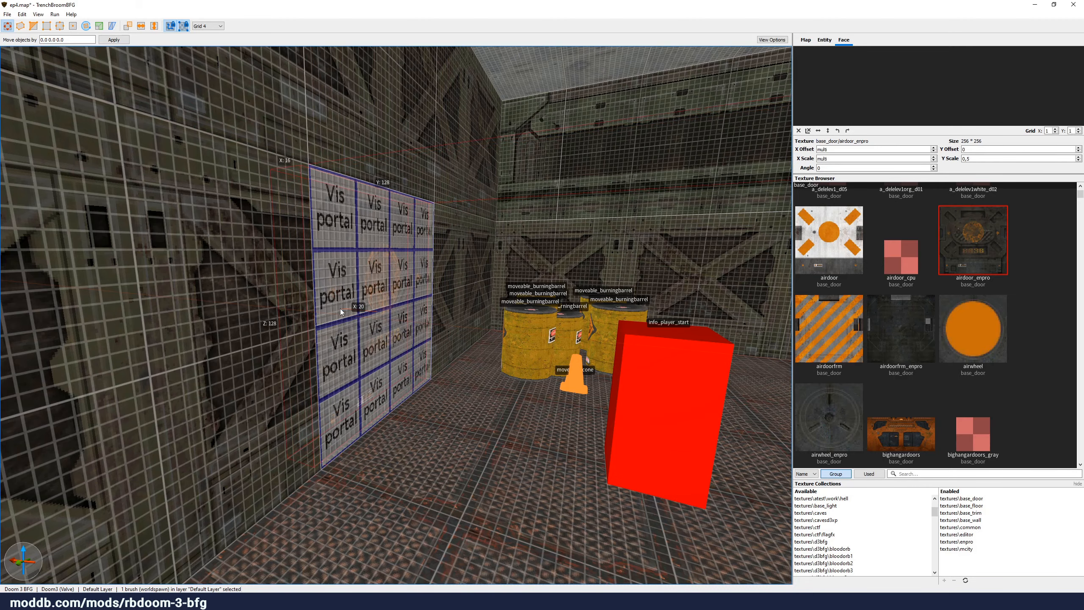
# - Deselect the door and inspect how it sits in the doorway relative to the vis portal from both sides
pyautogui.moveTo(341, 309)
pyautogui.mouseDown(button='right')
pyautogui.moveTo(230, 304)
pyautogui.moveTo(342, 306)
pyautogui.mouseUp(button='right')
pyautogui.scroll(5, 288, 307)
pyautogui.press('d')
pyautogui.press('d')
pyautogui.press('w')
pyautogui.press('a')
pyautogui.press('a')
pyautogui.press('a')
pyautogui.press('a')
pyautogui.press('s')
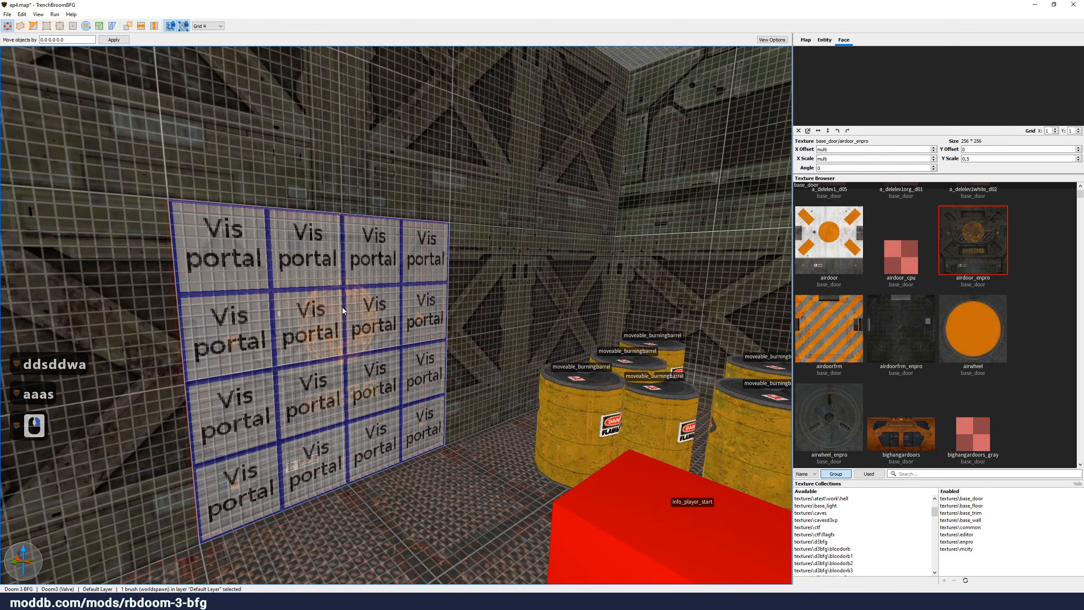
pyautogui.press('Escape')
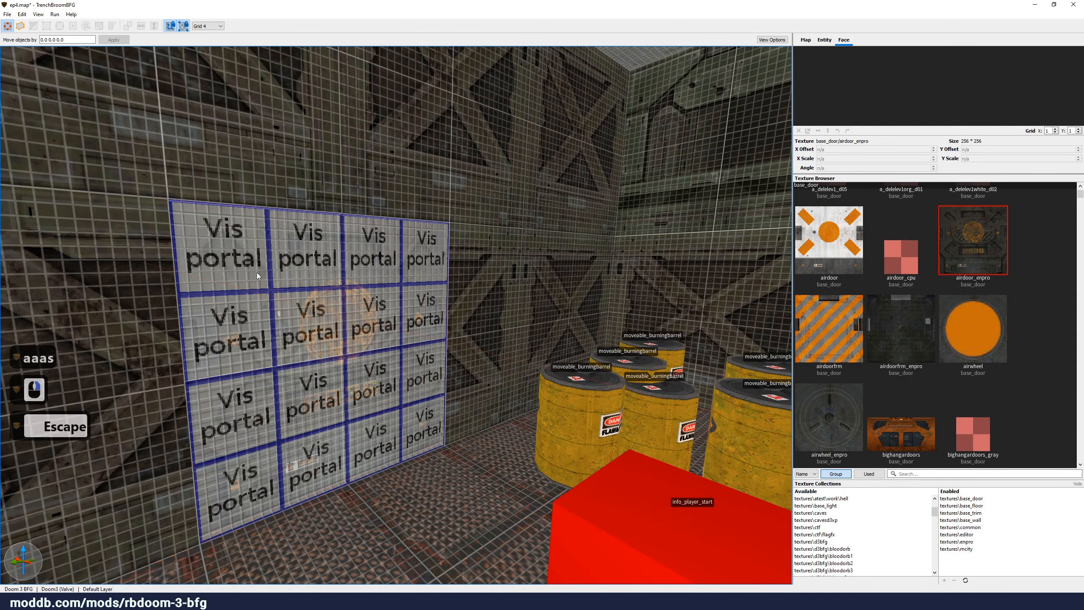
pyautogui.press('a')
pyautogui.press('w')
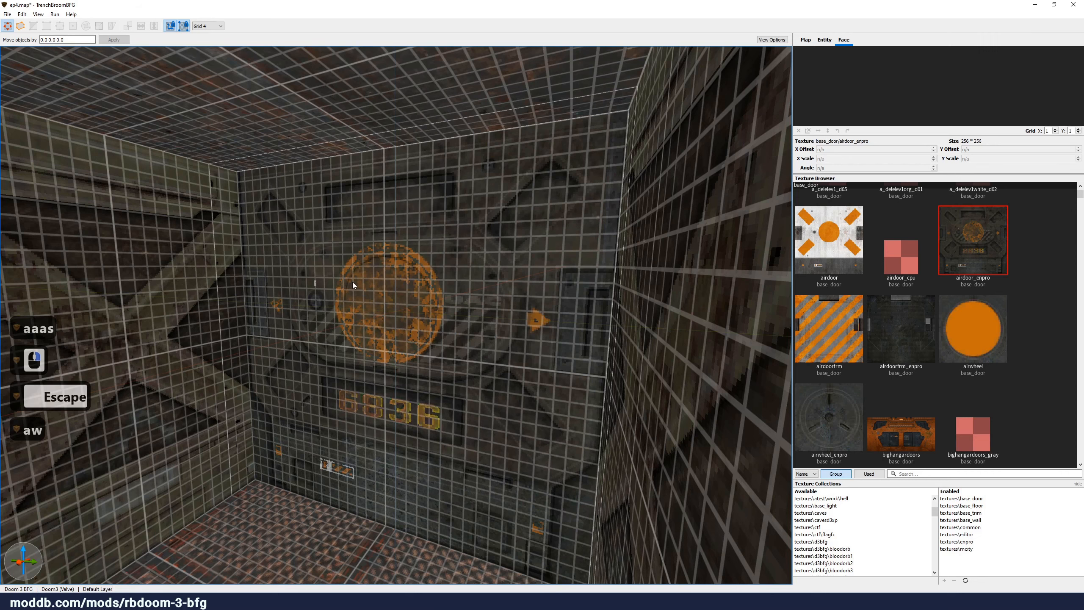
# - Undo the deselection and convert the door brush into a func_door brush entity
pyautogui.hotkey('ctrl', 'z')
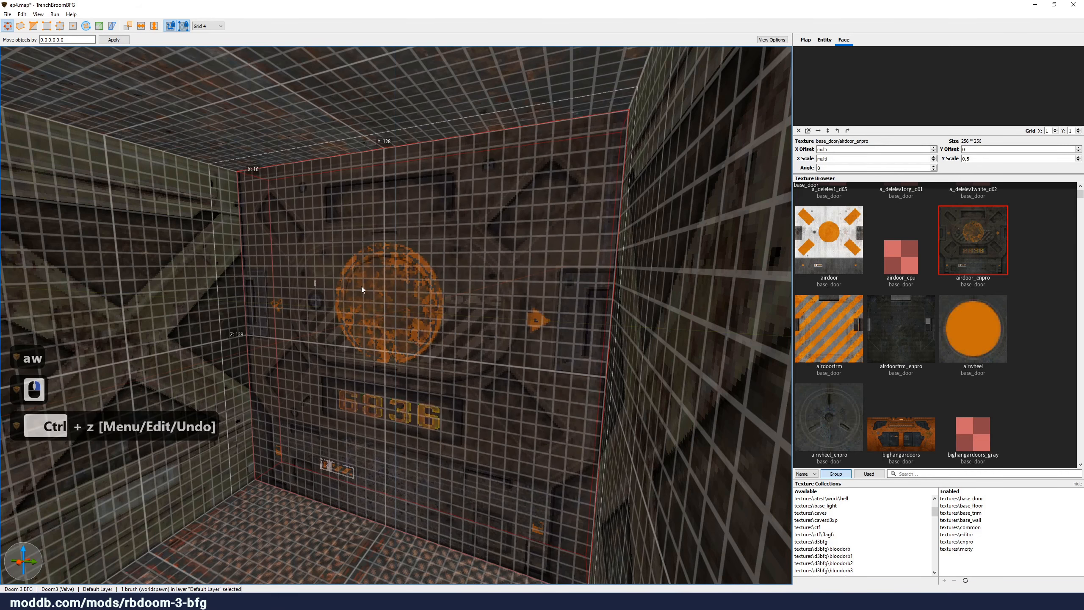
pyautogui.press('d')
pyautogui.press('d')
pyautogui.press('d')
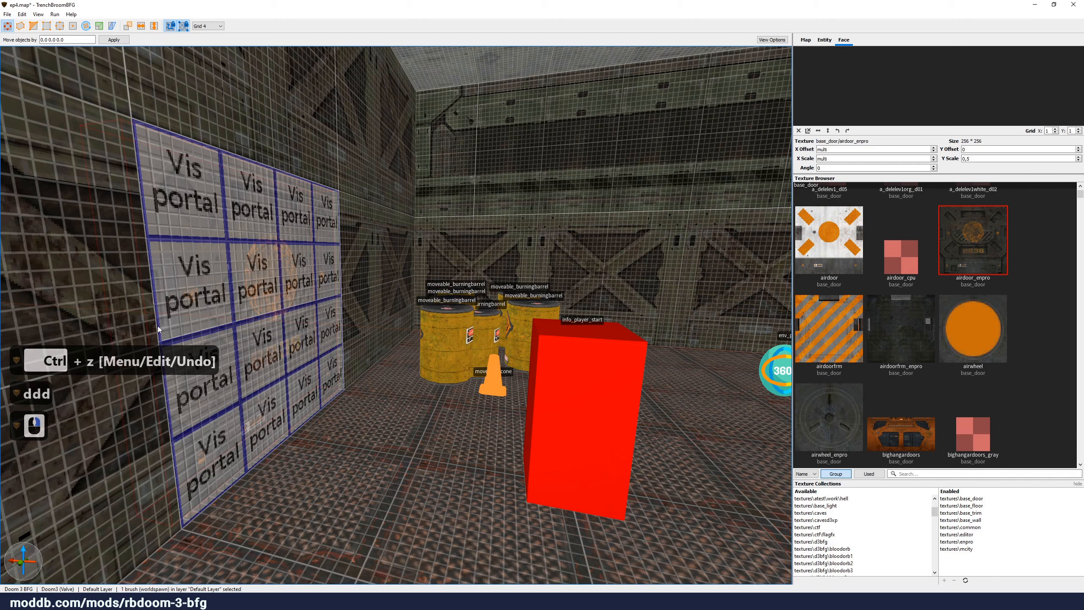
pyautogui.press('a')
pyautogui.press('a')
pyautogui.rightClick(266, 316)
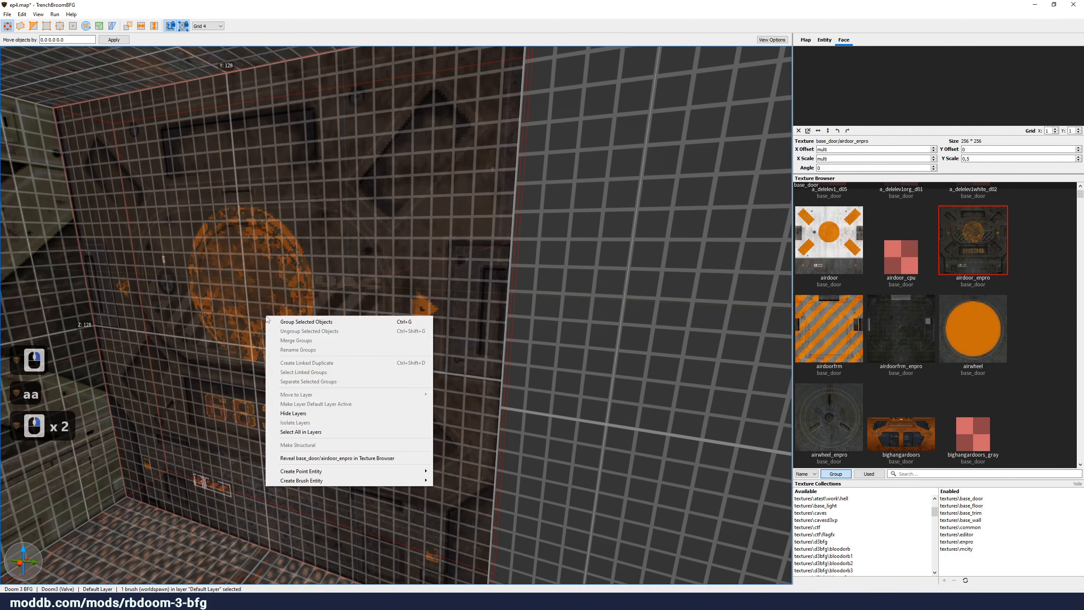
pyautogui.moveTo(331, 480)
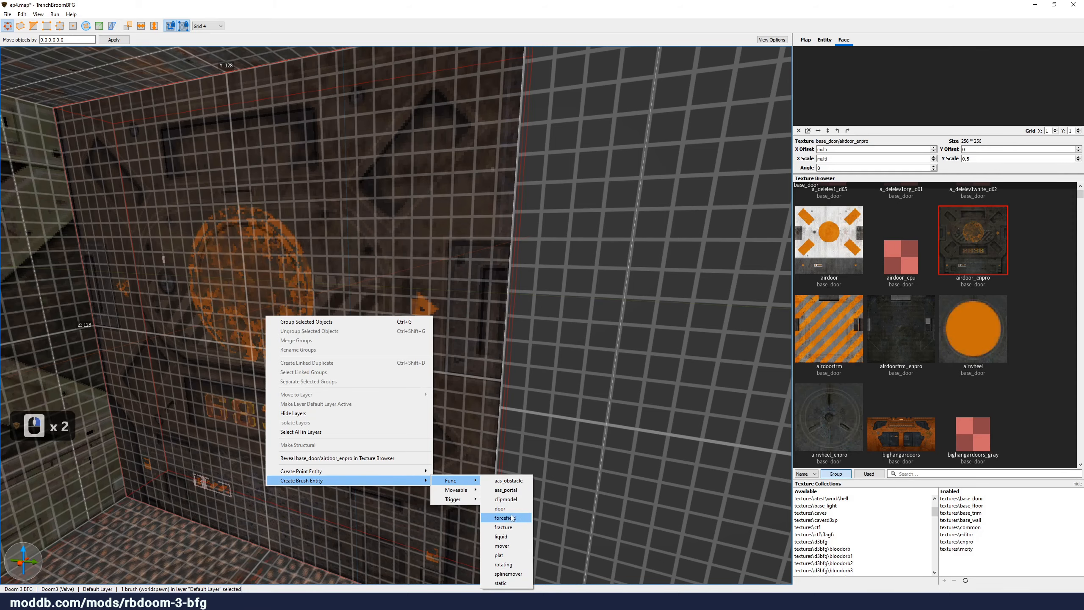
pyautogui.click(513, 513)
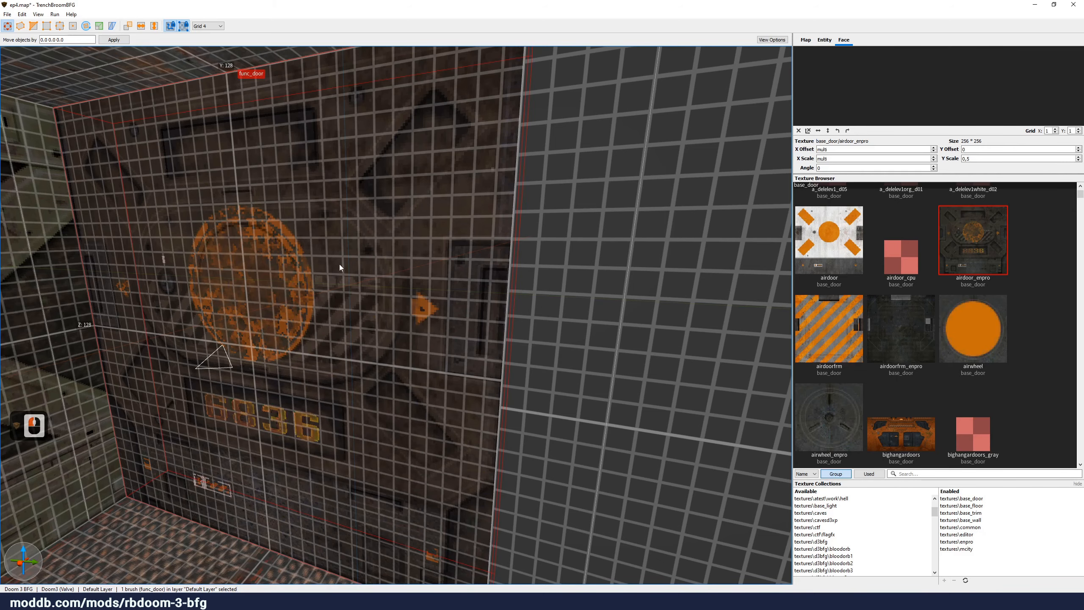
# - Set the angle property of the func_door entity to -1 to define its opening direction
pyautogui.moveTo(338, 267); pyautogui.dragTo(306, 292, button='right')
pyautogui.press('s')
pyautogui.press('d')
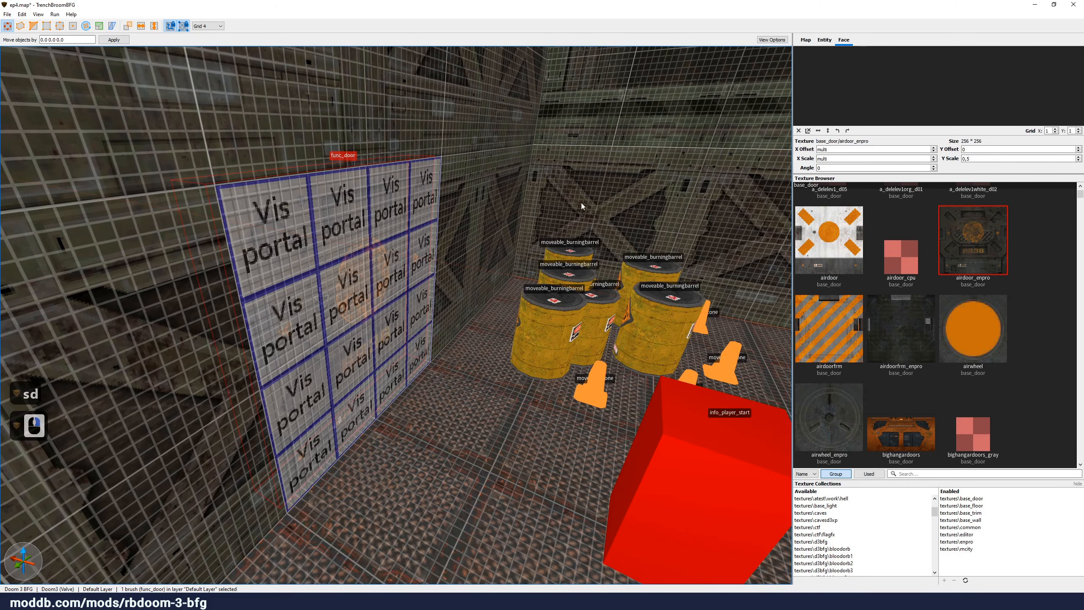
pyautogui.moveTo(471, 247); pyautogui.dragTo(468, 251, button='right')
pyautogui.press('s')
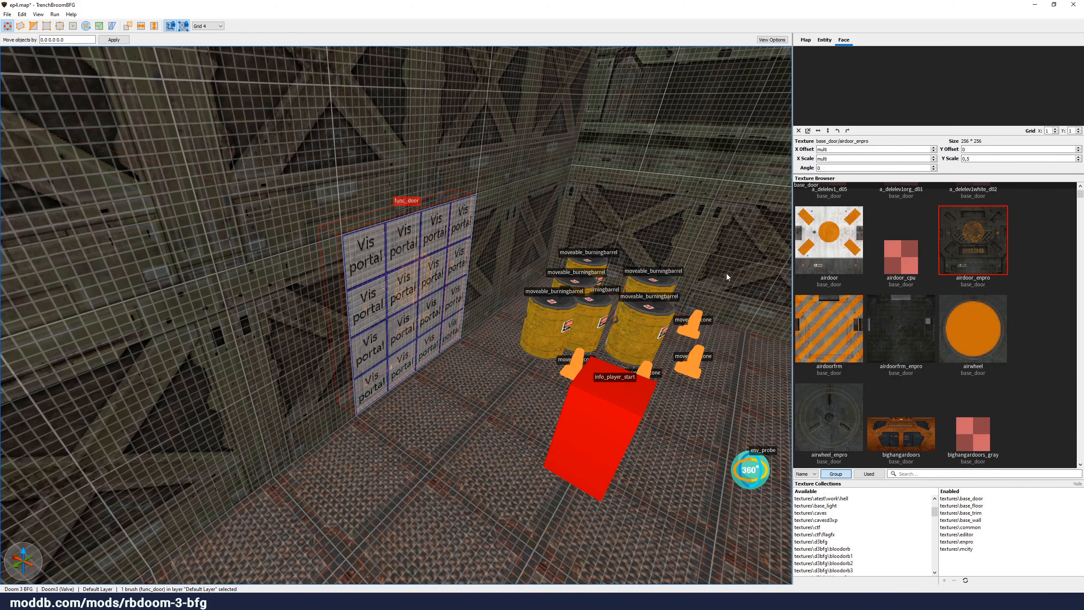
pyautogui.moveTo(731, 265); pyautogui.dragTo(724, 259, button='right')
pyautogui.press('s')
pyautogui.press('d')
pyautogui.click(824, 40)
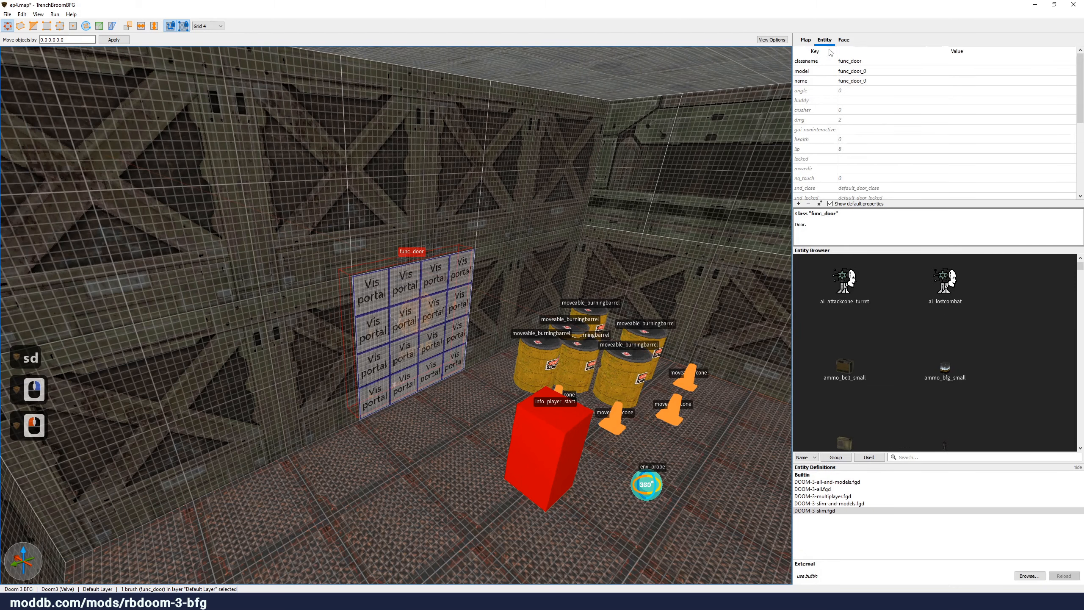
pyautogui.click(847, 92)
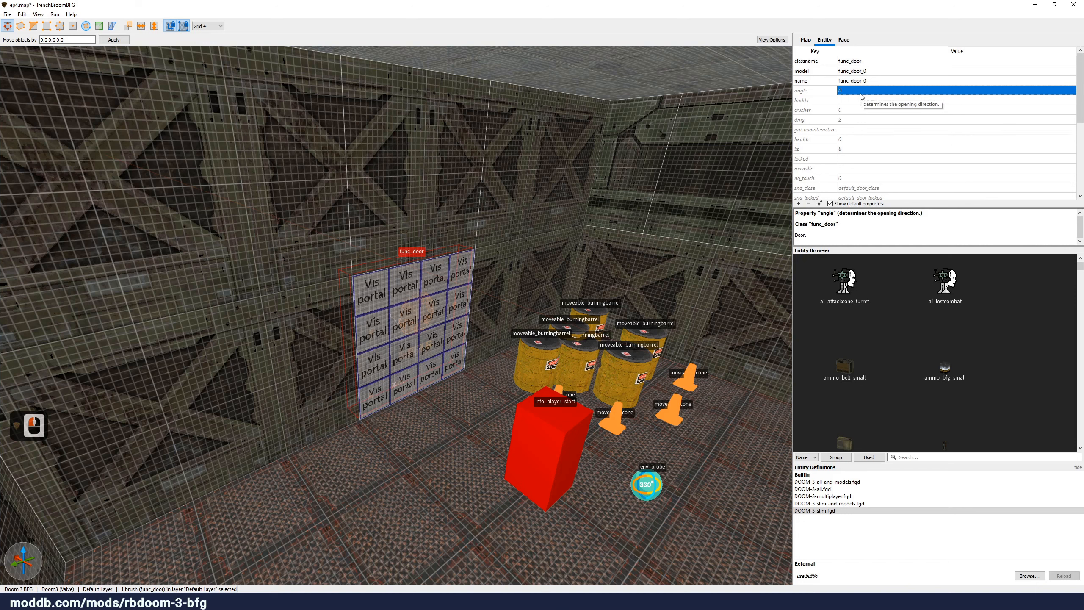
pyautogui.write('-1')
pyautogui.press('Return')
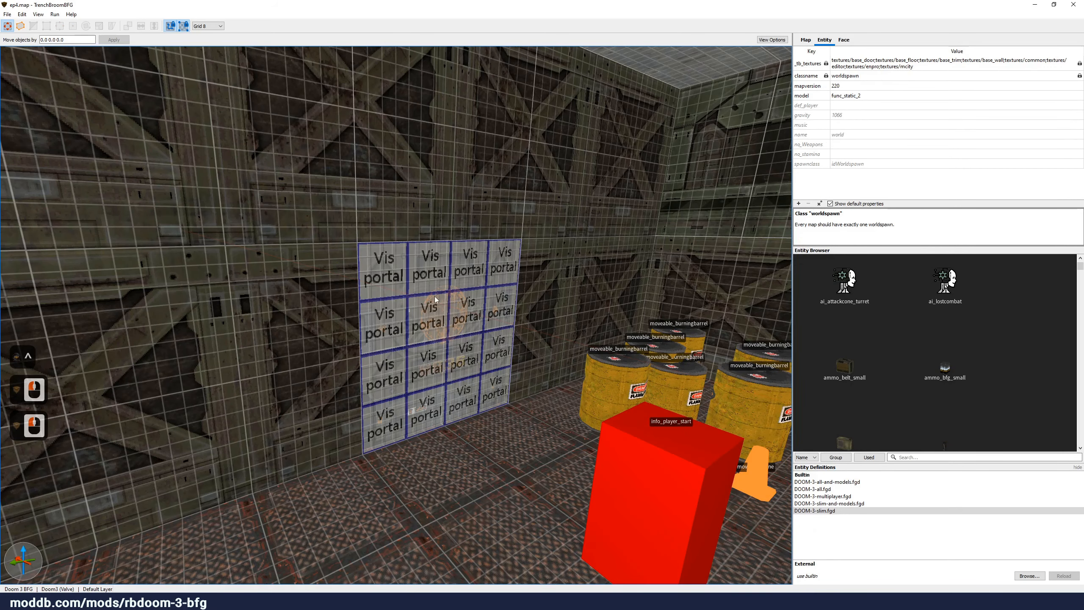
# - Set the grid to 4 and move the vis portal brush back into the doorway so it sits inside the door
pyautogui.doubleClick(436, 299)
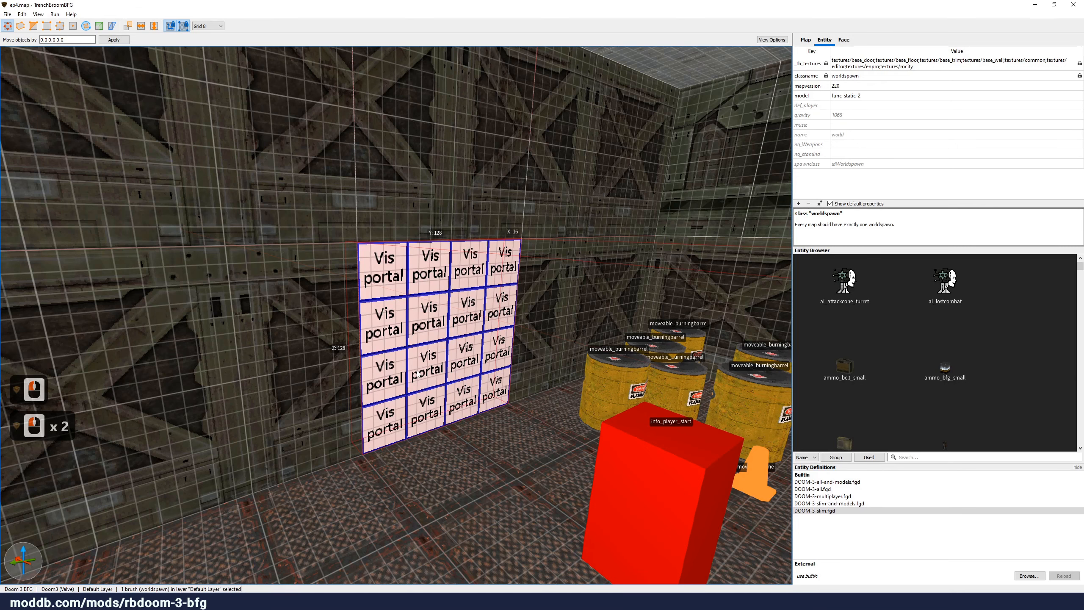
pyautogui.press('3')
pyautogui.press('2')
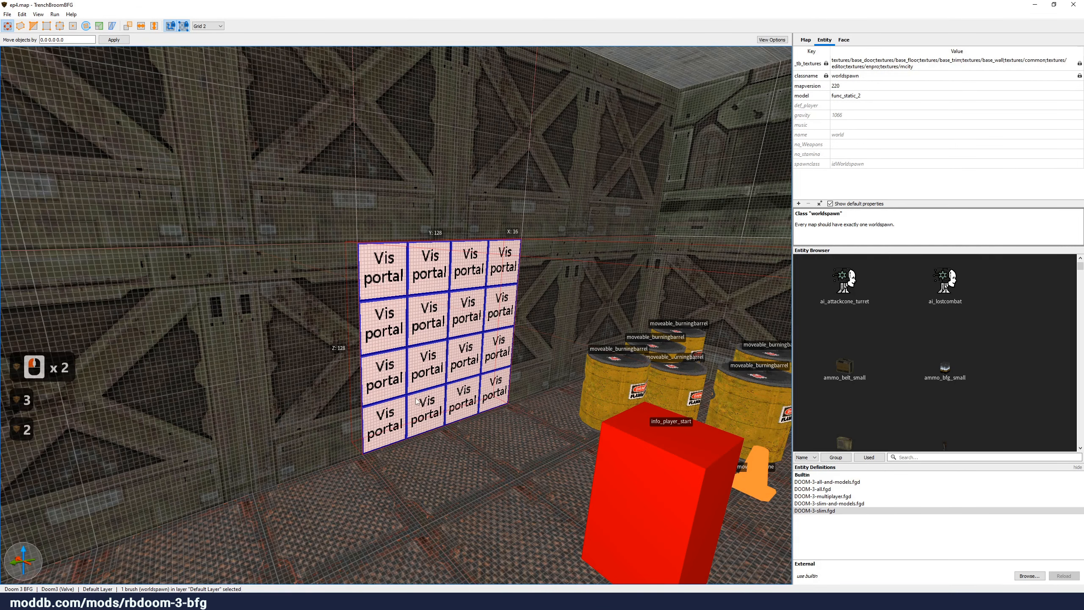
pyautogui.press('3')
pyautogui.moveTo(410, 392); pyautogui.dragTo(407, 385)
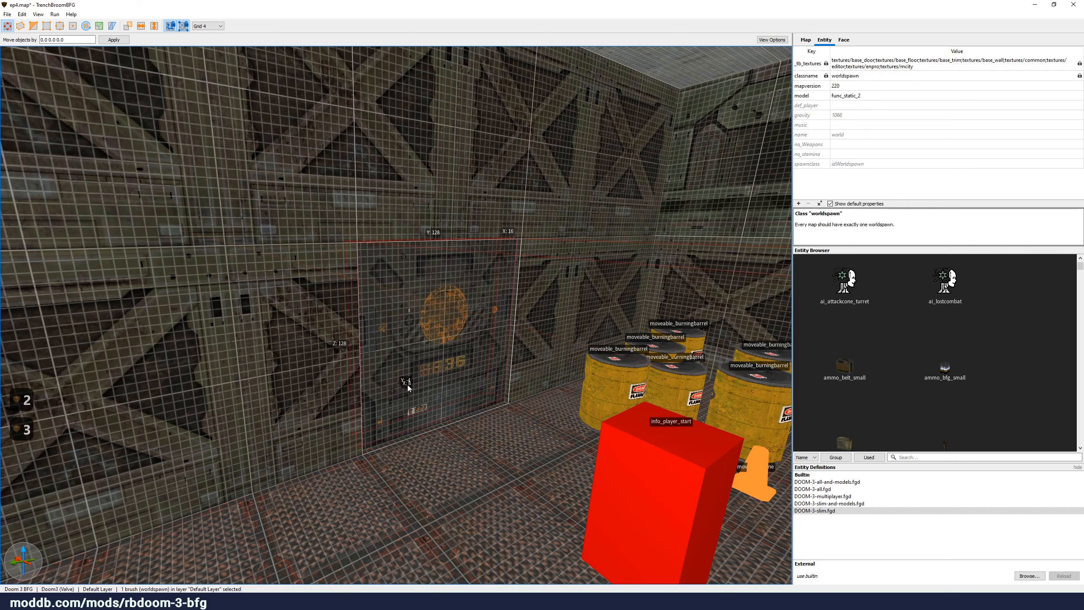
pyautogui.click(408, 385)
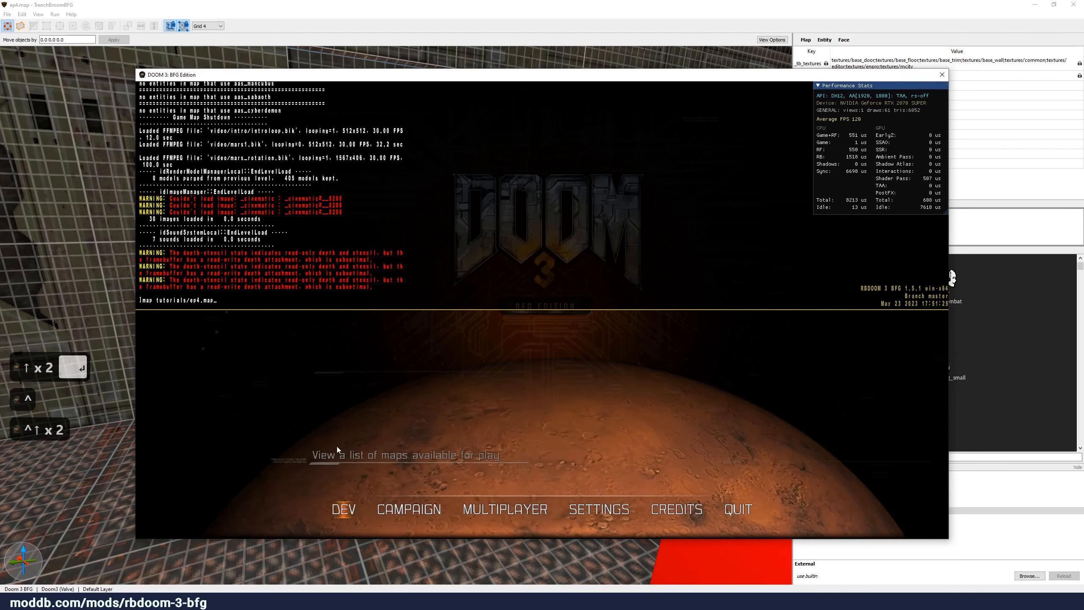
# - Load tutorials/ep4.map in Doom 3 BFG, face the door and cycle r_forceAmbient to judge the lighting
pyautogui.press('Return')
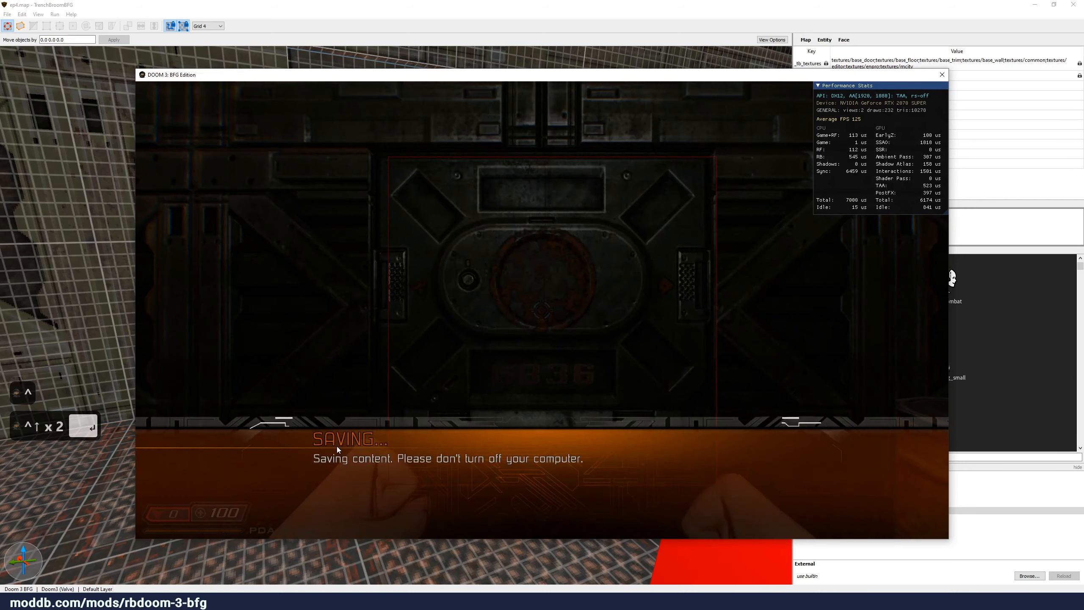
pyautogui.press('a')
pyautogui.press('s')
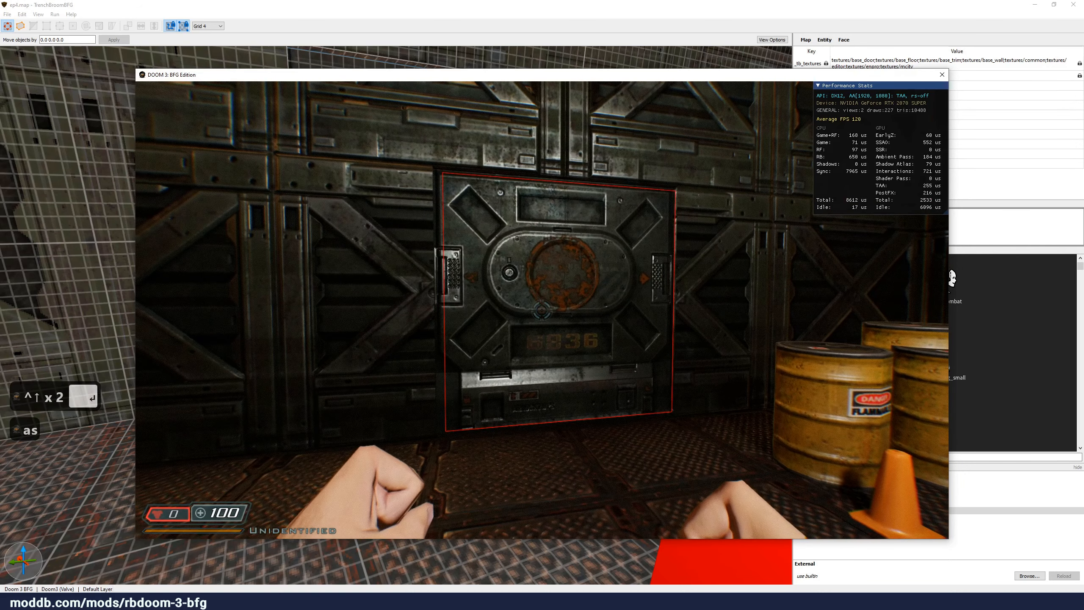
pyautogui.press('F3')
pyautogui.press('F3')
pyautogui.press('F3')
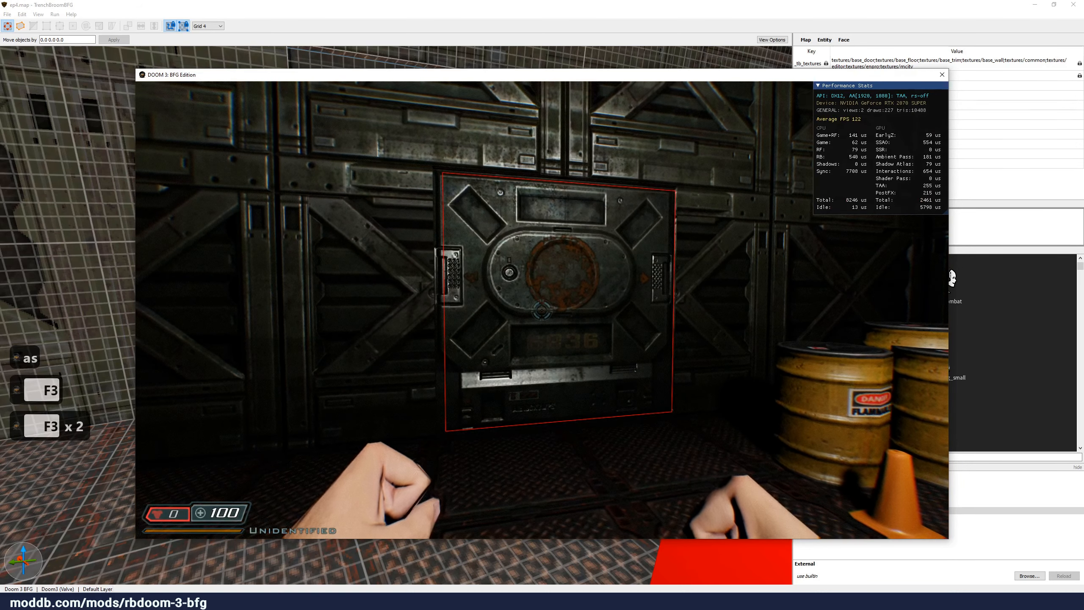
# - Set r_showTris to 2 and approach the door to examine which geometry renders as it opens
pyautogui.press('F2')
pyautogui.press('F2')
pyautogui.press('d')
pyautogui.press('d')
pyautogui.press('d')
pyautogui.press('d')
pyautogui.press('d')
pyautogui.press('d')
pyautogui.press('w')
pyautogui.press('w')
pyautogui.press('w')
pyautogui.press('w')
pyautogui.press('w')
pyautogui.press('w')
pyautogui.press('w')
pyautogui.press('w')
pyautogui.press('w')
pyautogui.press('w')
pyautogui.press('w')
pyautogui.press('w')
pyautogui.press('w')
pyautogui.press('s')
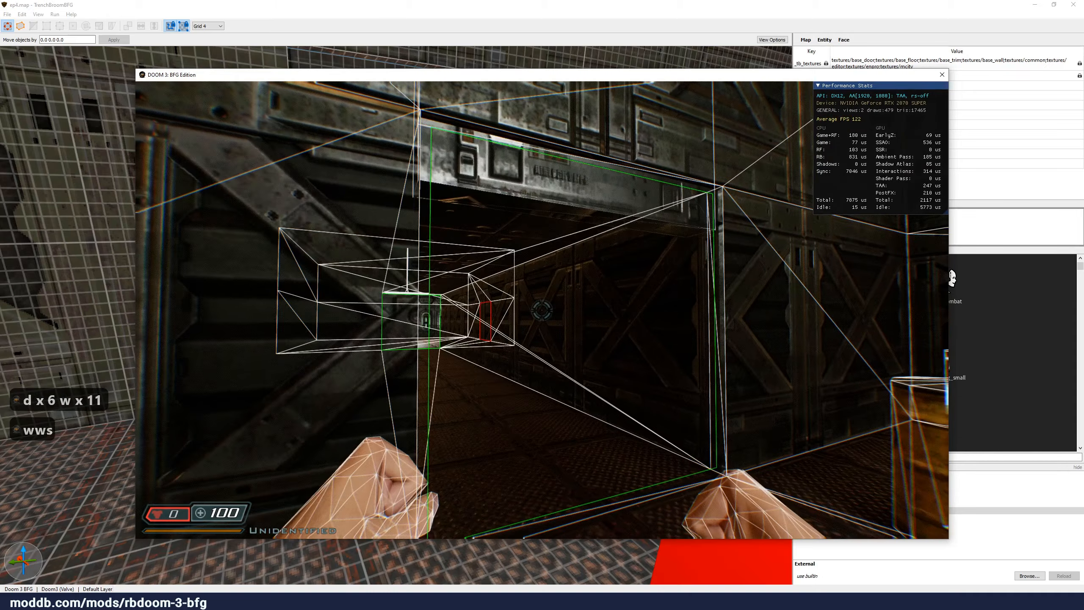
# - Walk through the doorway into the corridor and look back through the visportal at the entrance room
pyautogui.press('w')
pyautogui.press('w')
pyautogui.press('w')
pyautogui.press('w')
pyautogui.press('w')
pyautogui.press('w')
pyautogui.press('w')
pyautogui.press('w')
pyautogui.press('w')
pyautogui.press('w')
pyautogui.press('w')
pyautogui.press('w')
pyautogui.press('w')
pyautogui.press('w')
pyautogui.press('w')
pyautogui.press('w')
pyautogui.press('w')
pyautogui.press('w')
pyautogui.press('w')
pyautogui.press('d')
pyautogui.press('s')
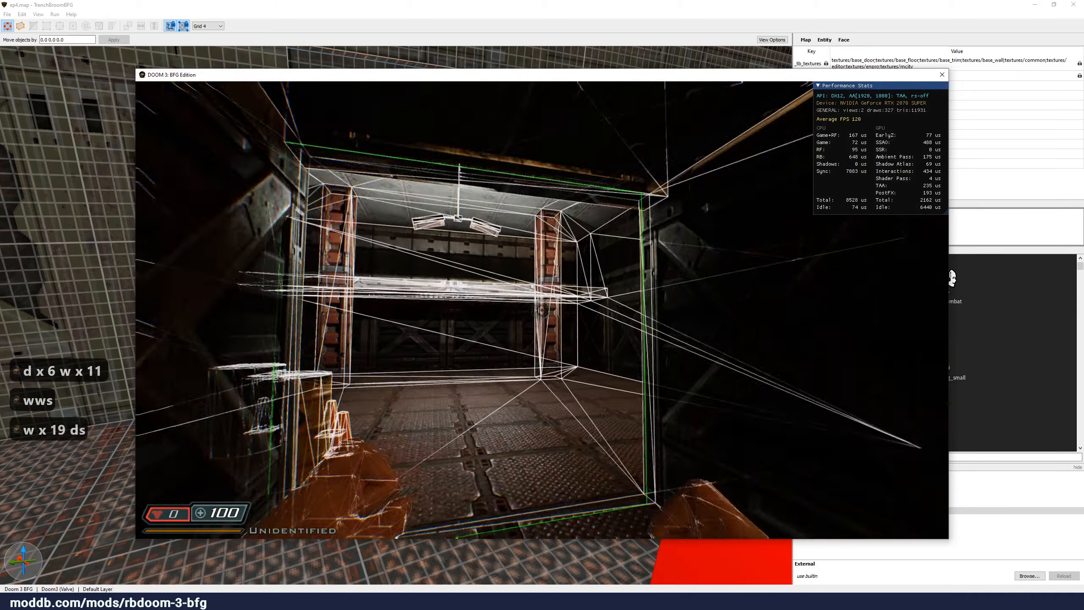
# - Walk back and forth around the doorway to check portal visibility with the door opening and closing, finishing with r_showTris at 0
pyautogui.press('d')
pyautogui.press('d')
pyautogui.press('w')
pyautogui.press('d')
pyautogui.press('d')
pyautogui.press('s')
pyautogui.press('s')
pyautogui.press('s')
pyautogui.press('d')
pyautogui.press('w')
pyautogui.press('w')
pyautogui.press('w')
pyautogui.press('w')
pyautogui.press('w')
pyautogui.press('w')
pyautogui.press('w')
pyautogui.press('w')
pyautogui.press('w')
pyautogui.press('w')
pyautogui.press('s')
pyautogui.press('s')
pyautogui.press('s')
pyautogui.press('s')
pyautogui.press('s')
pyautogui.press('s')
pyautogui.press('s')
pyautogui.press('s')
pyautogui.press('s')
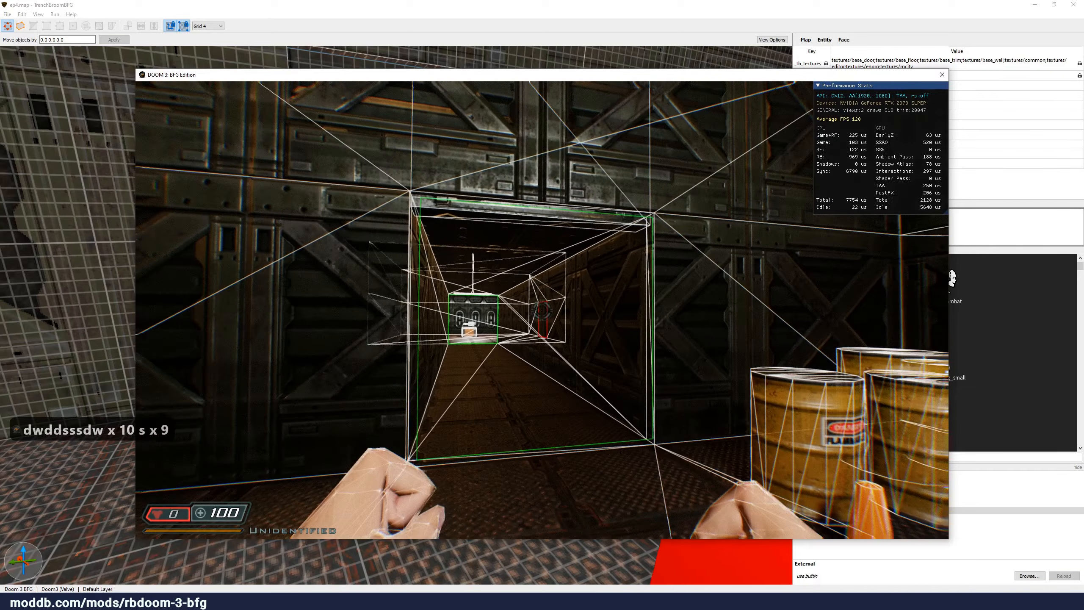
pyautogui.press('a')
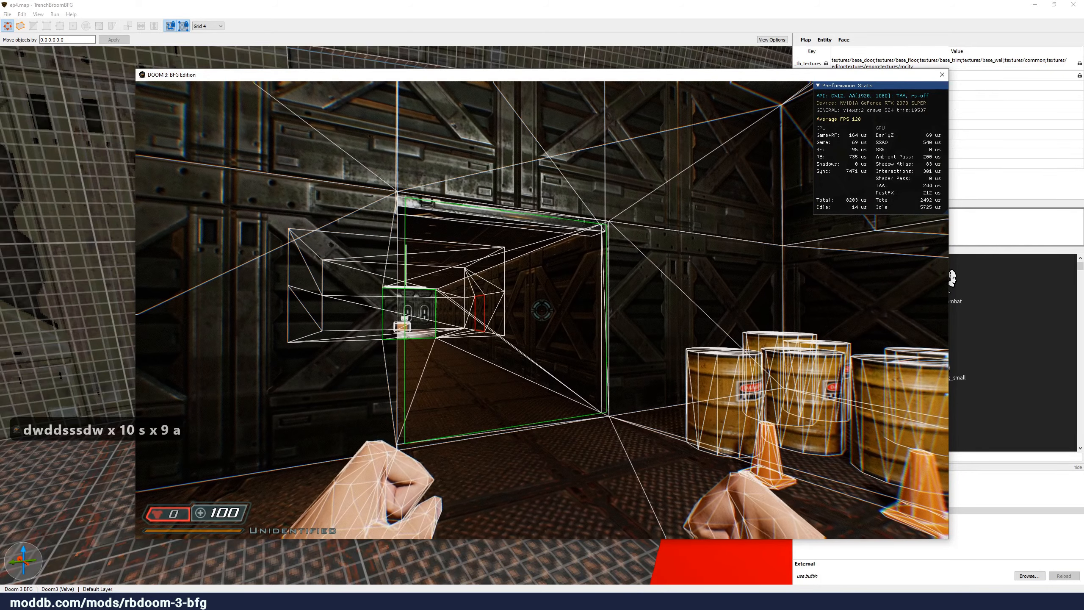
pyautogui.press('F2')
# - Return to TrenchBroom, search the entities for info_location and place one slightly above the floor of the entrance room
pyautogui.click(941, 74)
pyautogui.click(920, 456)
pyautogui.write('info')
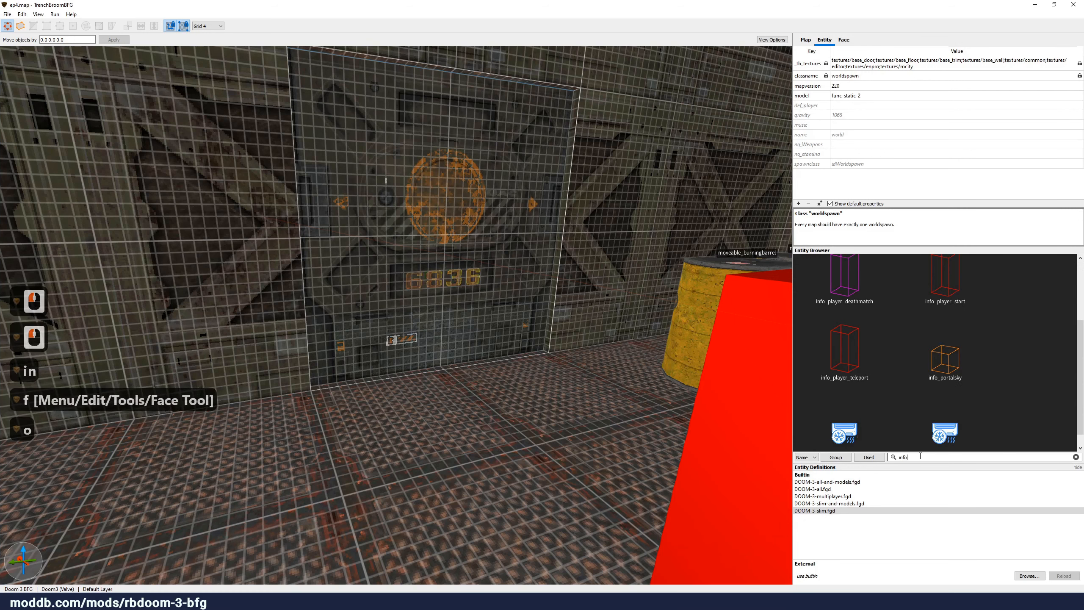
pyautogui.write('_location')
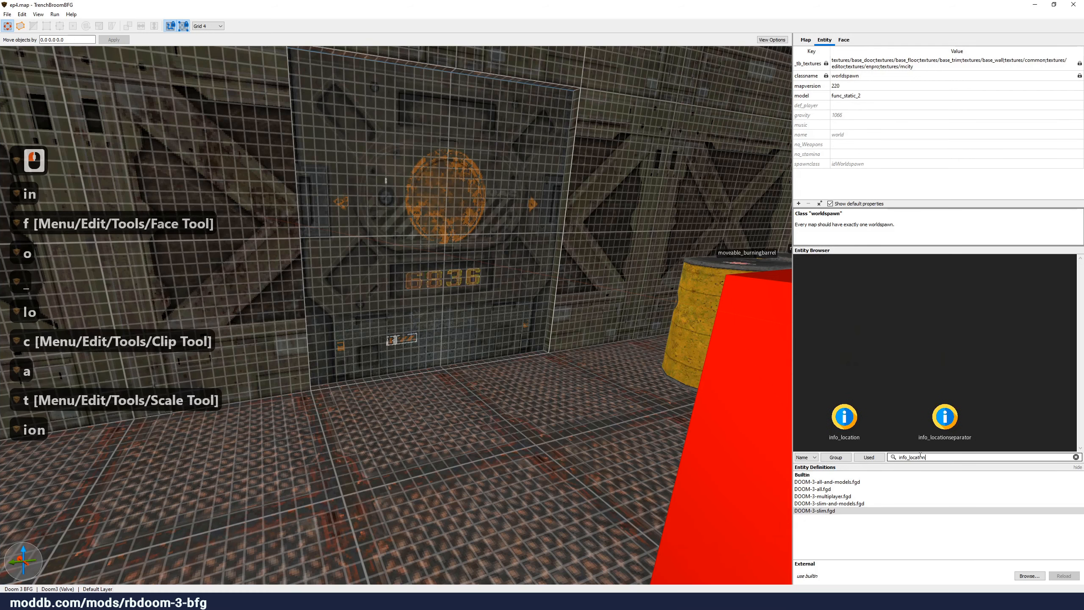
pyautogui.moveTo(844, 416); pyautogui.dragTo(128, 478)
pyautogui.keyDown('alt'); pyautogui.moveTo(128, 478); pyautogui.dragTo(128, 410); pyautogui.keyUp('alt')
# - Set the location property of the new info_location entity to Entrance
pyautogui.moveTo(404, 460); pyautogui.dragTo(171, 427, button='right')
pyautogui.click(868, 91)
pyautogui.write('Entry')
pyautogui.press('BackSpace')
pyautogui.write('ance')
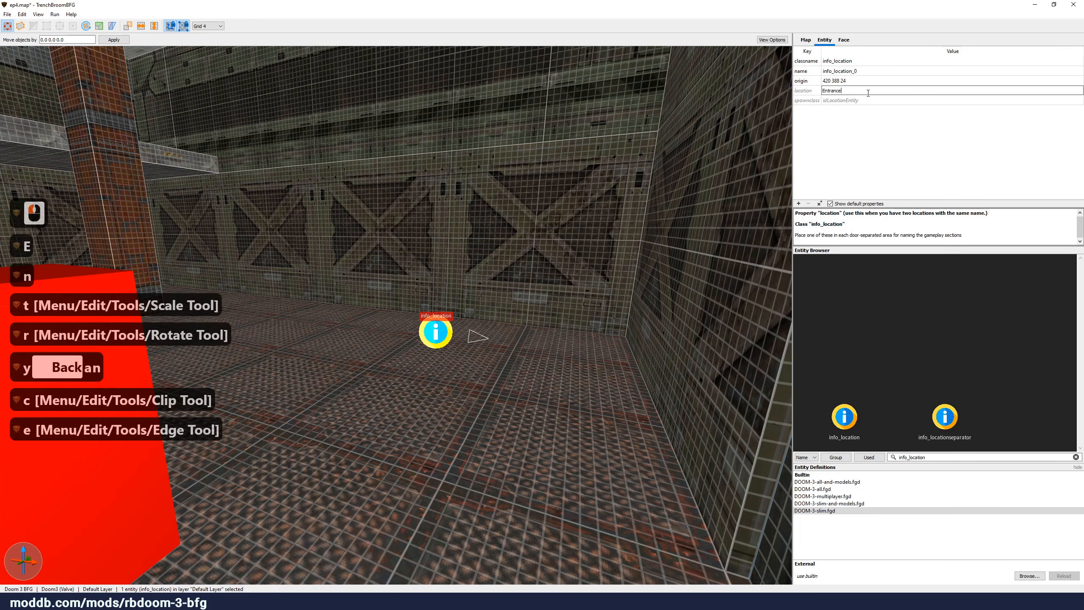
pyautogui.press('Return')
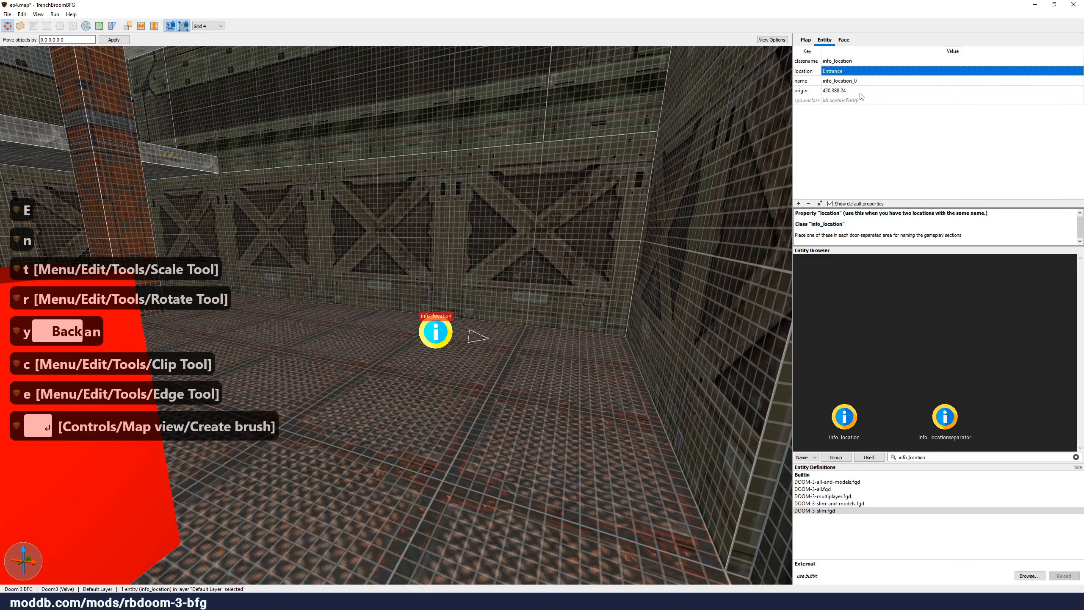
# - Copy the Entrance info_location, paste it into the far room with the exploding barrels and raise it above the floor
pyautogui.click(444, 329)
pyautogui.hotkey('ctrl', 'c')
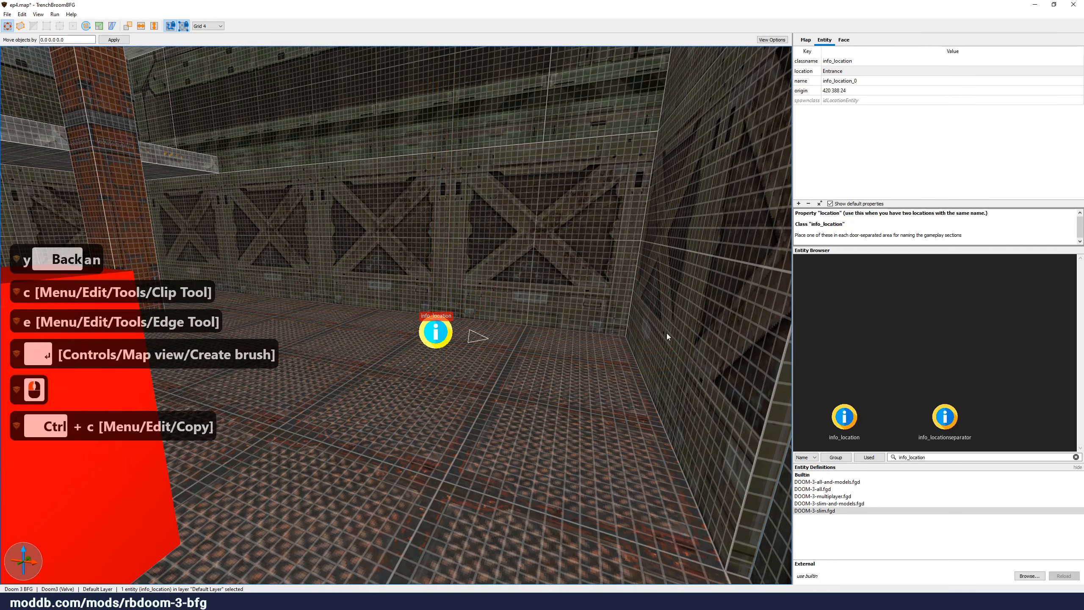
pyautogui.press('d')
pyautogui.press('w')
pyautogui.press('d')
pyautogui.press('s')
pyautogui.moveTo(667, 330); pyautogui.dragTo(535, 282, button='right')
pyautogui.moveTo(536, 281); pyautogui.dragTo(403, 231, button='right')
pyautogui.click(403, 231)
pyautogui.click(403, 231)
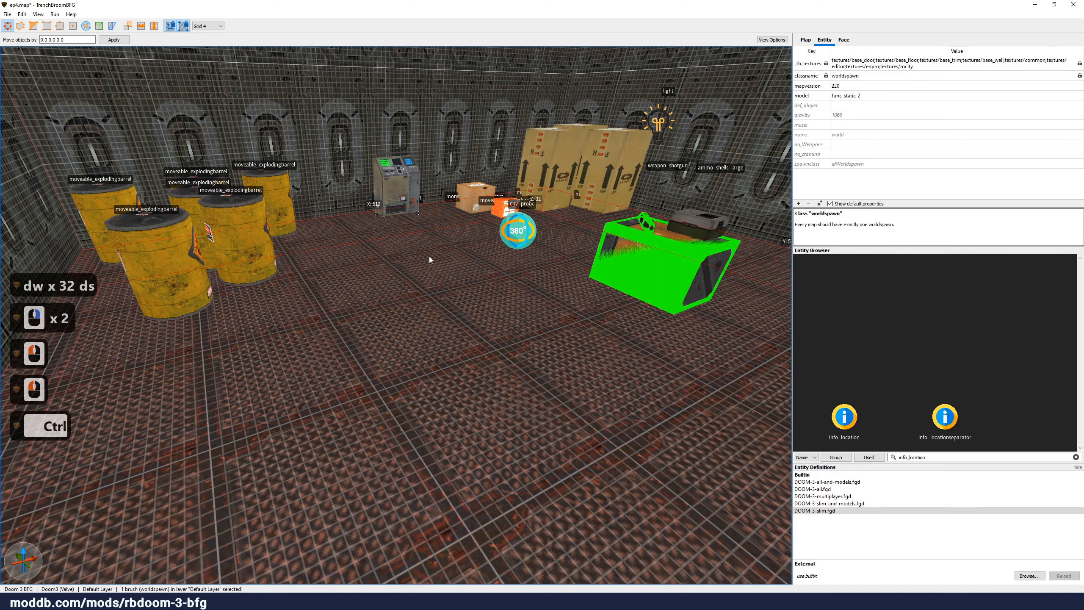
pyautogui.hotkey('ctrl', 'v')
pyautogui.keyDown('alt'); pyautogui.moveTo(432, 254); pyautogui.dragTo(432, 209); pyautogui.keyUp('alt')
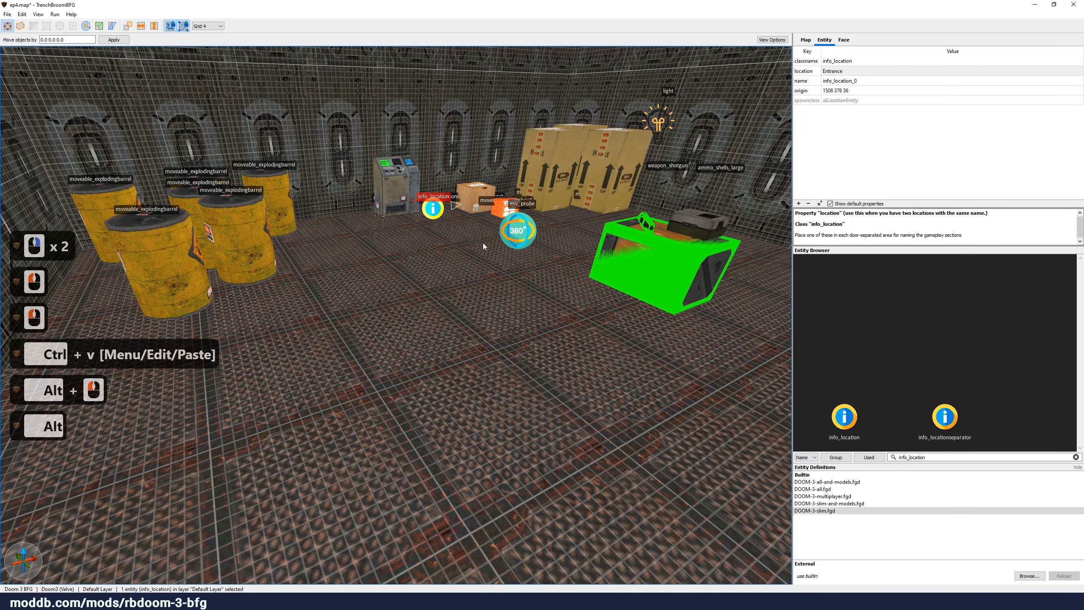
# - Set the location property of the pasted info_location to Storage and save the map
pyautogui.click(861, 71)
pyautogui.write('St')
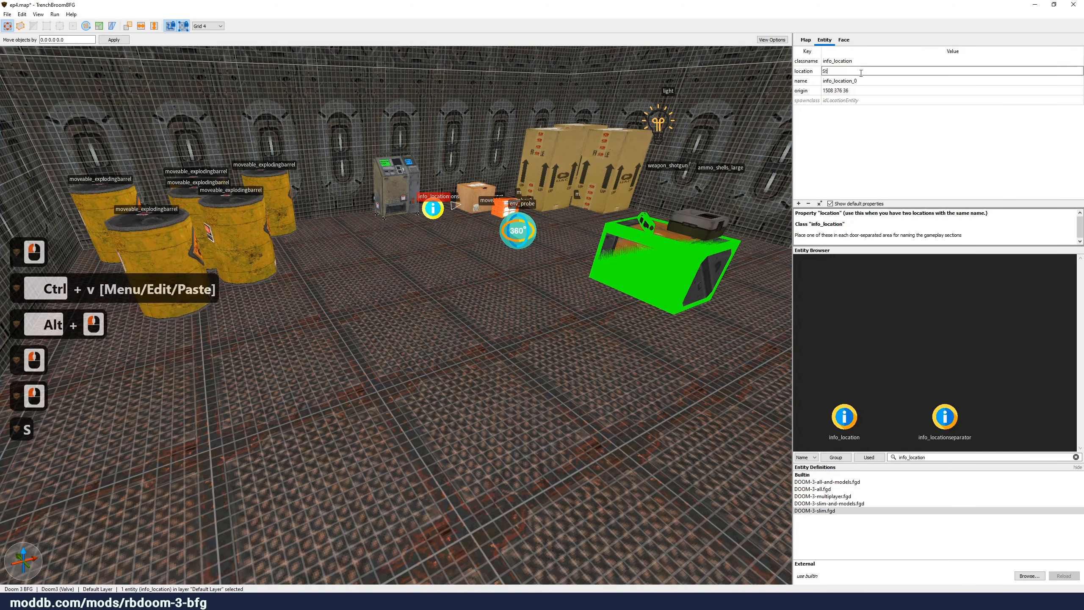
pyautogui.write('orage')
pyautogui.press('Return')
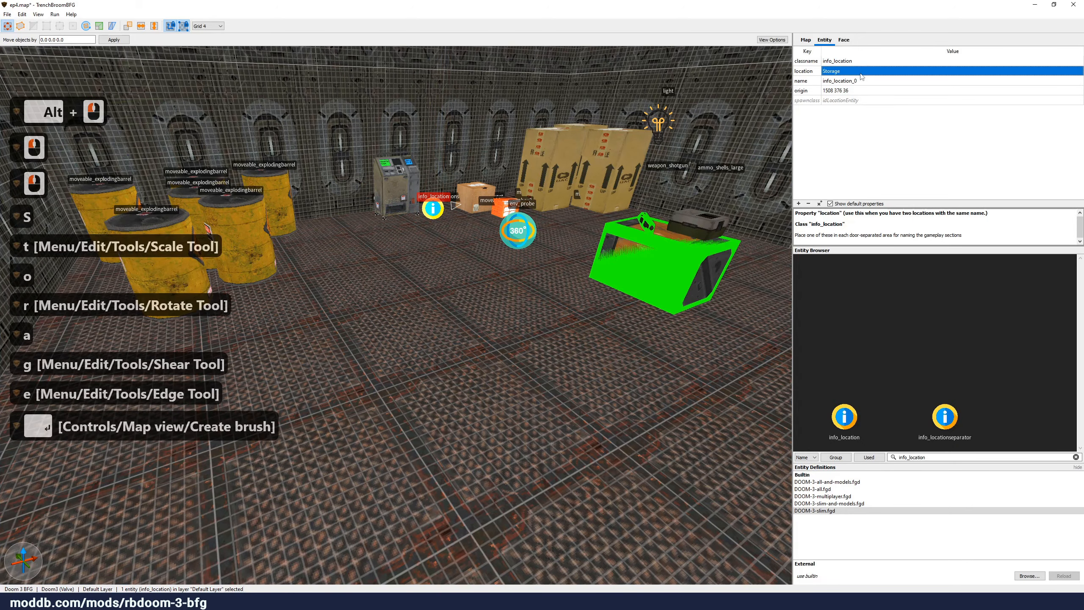
pyautogui.moveTo(466, 138); pyautogui.dragTo(357, 143, button='right')
pyautogui.press('w')
pyautogui.hotkey('ctrl', 's')
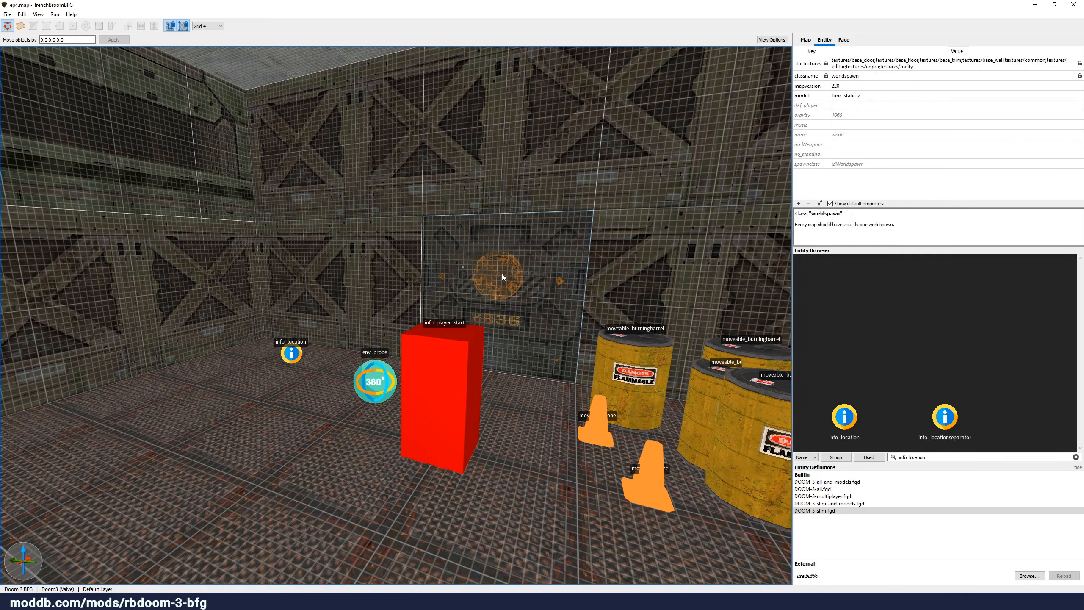
# - Search the entities for info_va and select the entrance room's info_location to review its properties
pyautogui.doubleClick(947, 457)
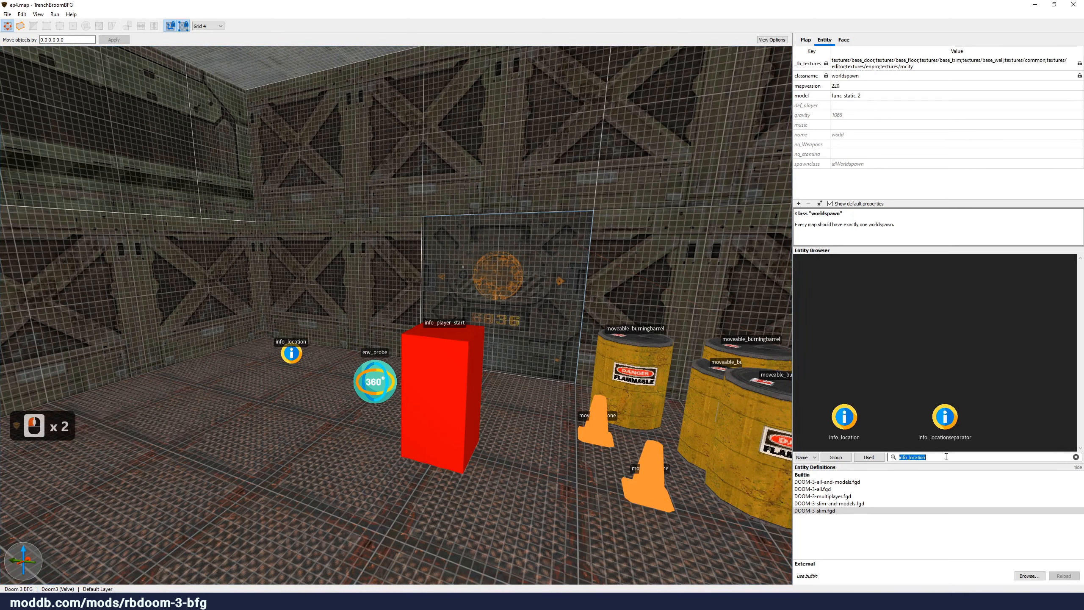
pyautogui.write('info_va')
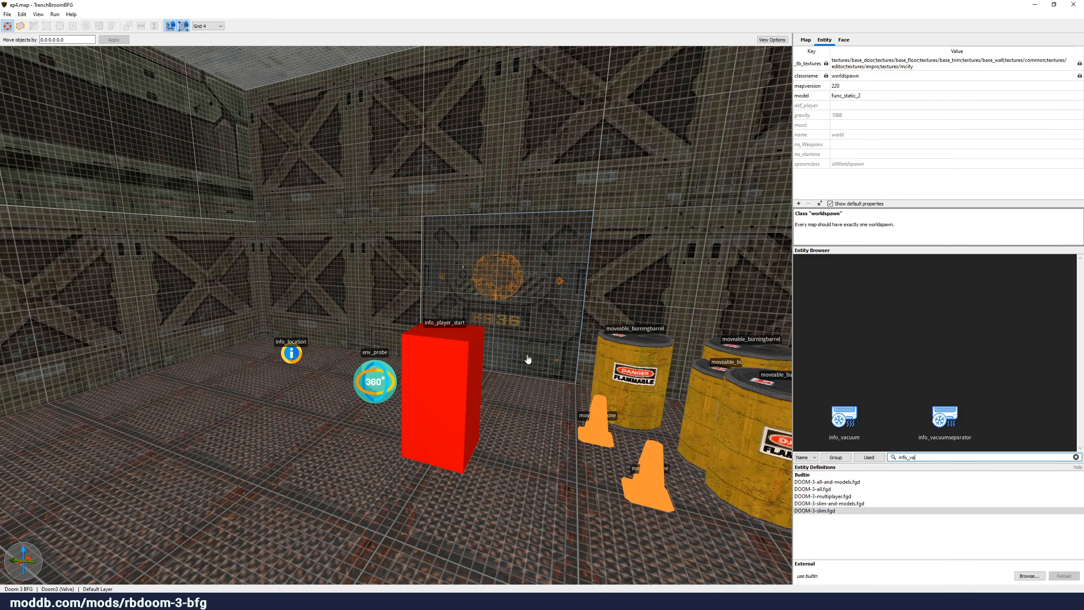
pyautogui.moveTo(461, 325); pyautogui.dragTo(456, 324, button='right')
pyautogui.click(327, 347)
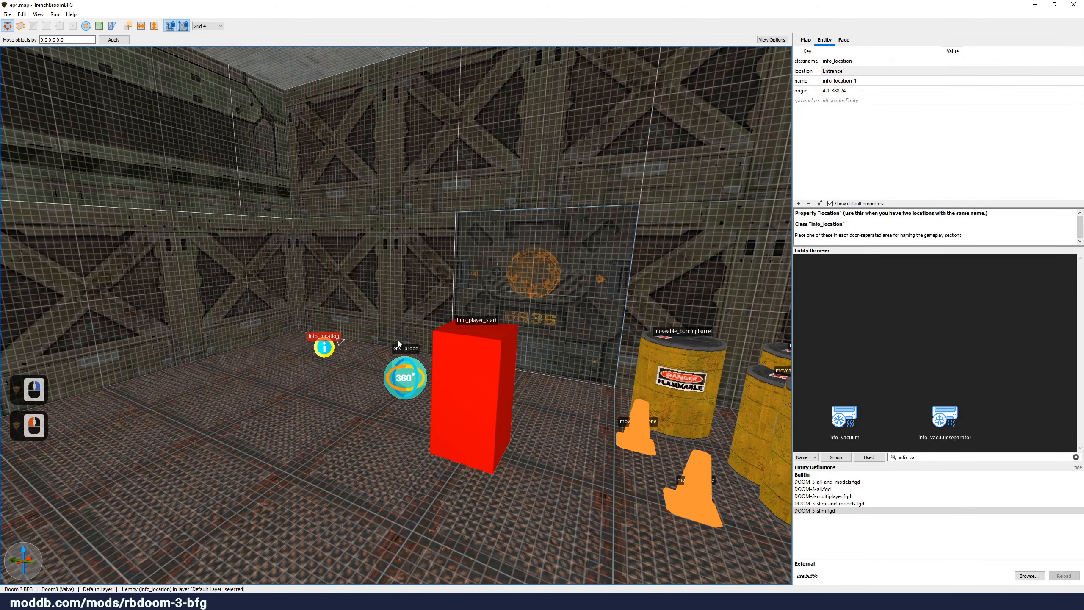
# - Switch to Doom 3 BFG and recall an earlier console command
pyautogui.hotkey('alt', 'Tab')
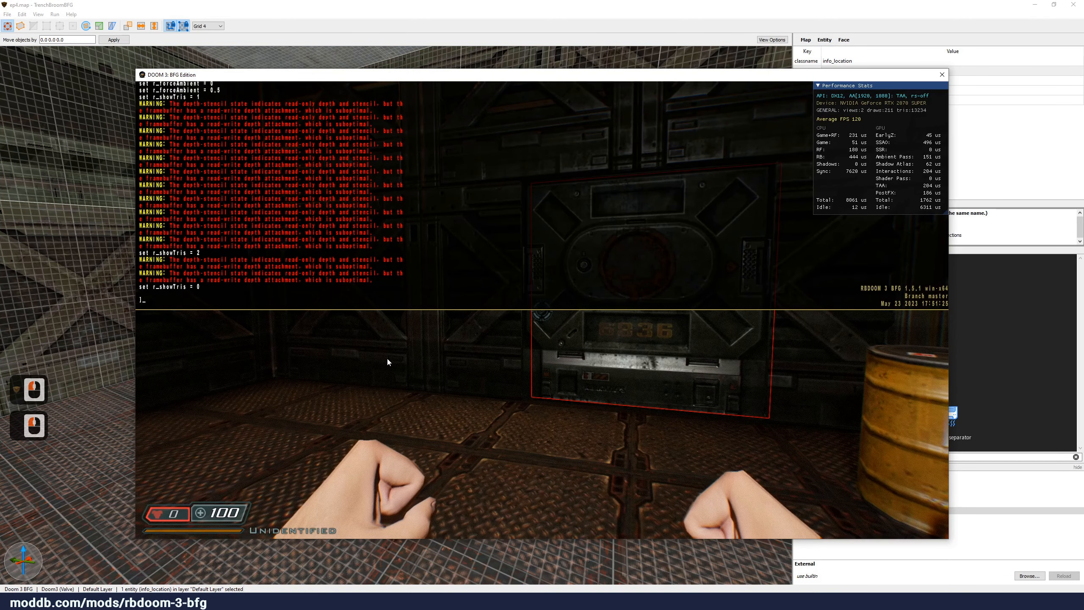
pyautogui.click(384, 309)
pyautogui.press('Up')
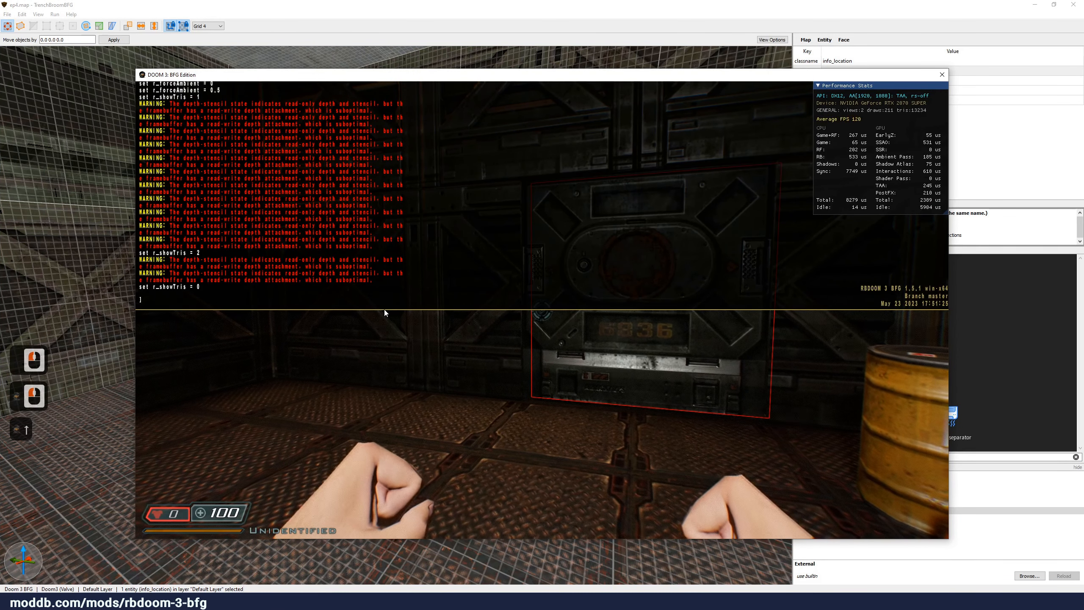